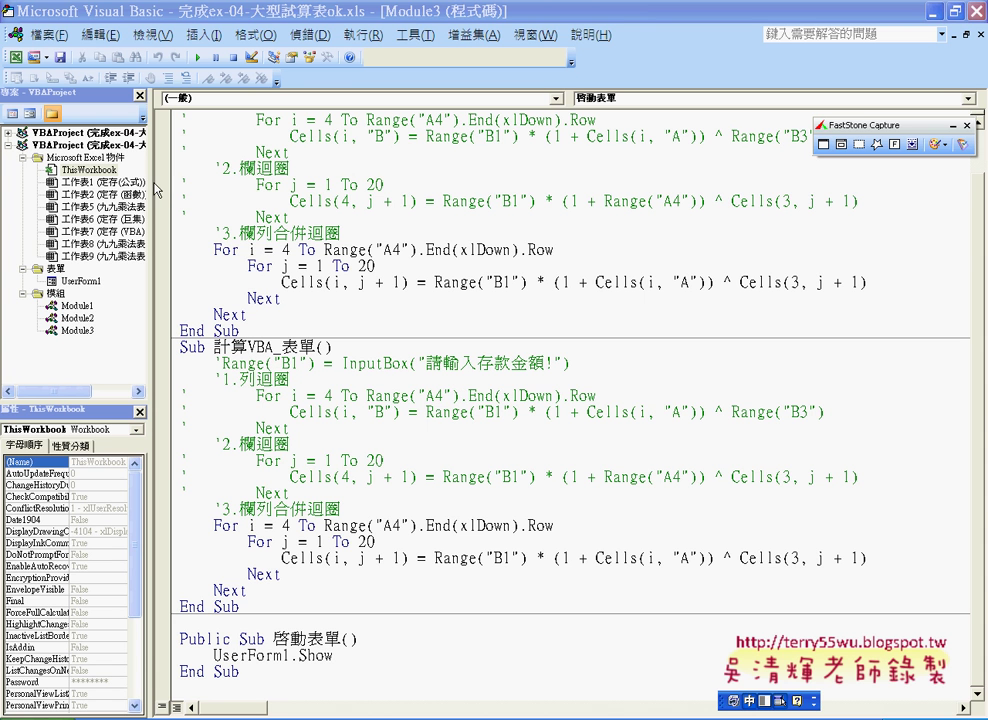
# - Widen the Project Explorer and Properties panes so full sheet and project names show
pyautogui.moveTo(150, 188); pyautogui.dragTo(225, 186)
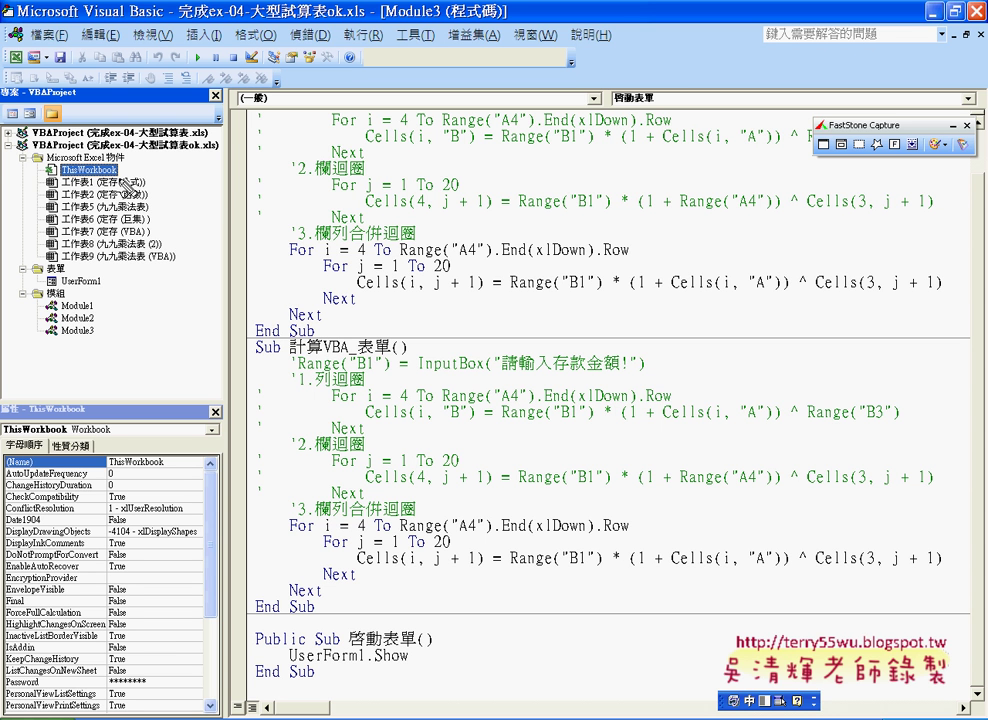
pyautogui.moveTo(112, 180)
pyautogui.mouseDown()
pyautogui.moveTo(40, 186)
pyautogui.moveTo(129, 178)
pyautogui.mouseUp()
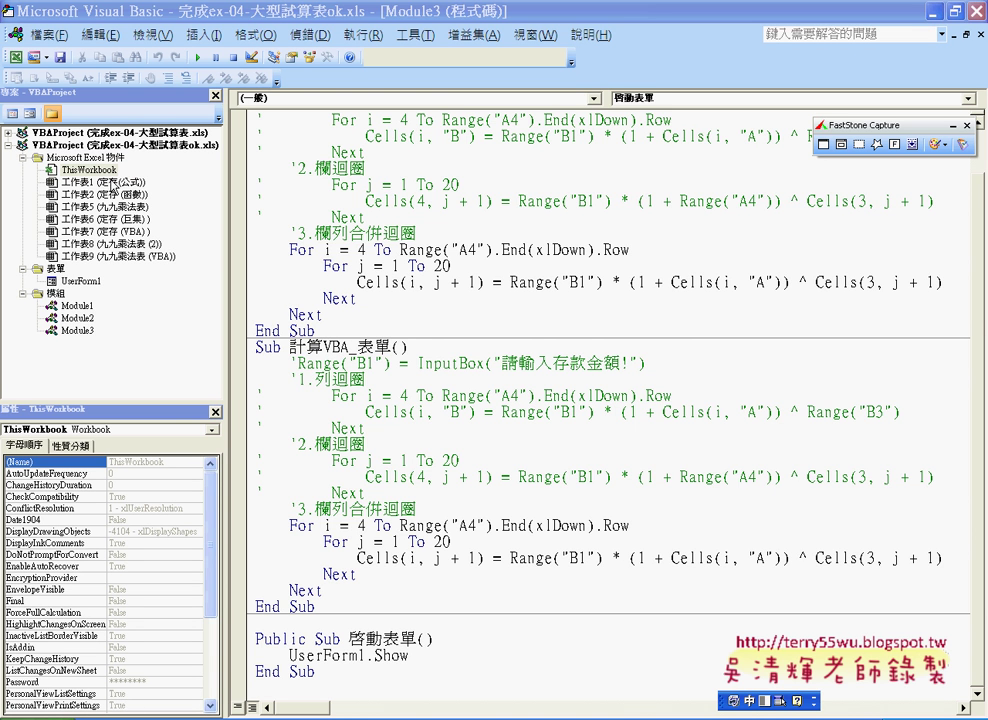
# - Open ThisWorkbook's code and create a Workbook_Open procedure from the Workbook object
pyautogui.doubleClick(107, 172)
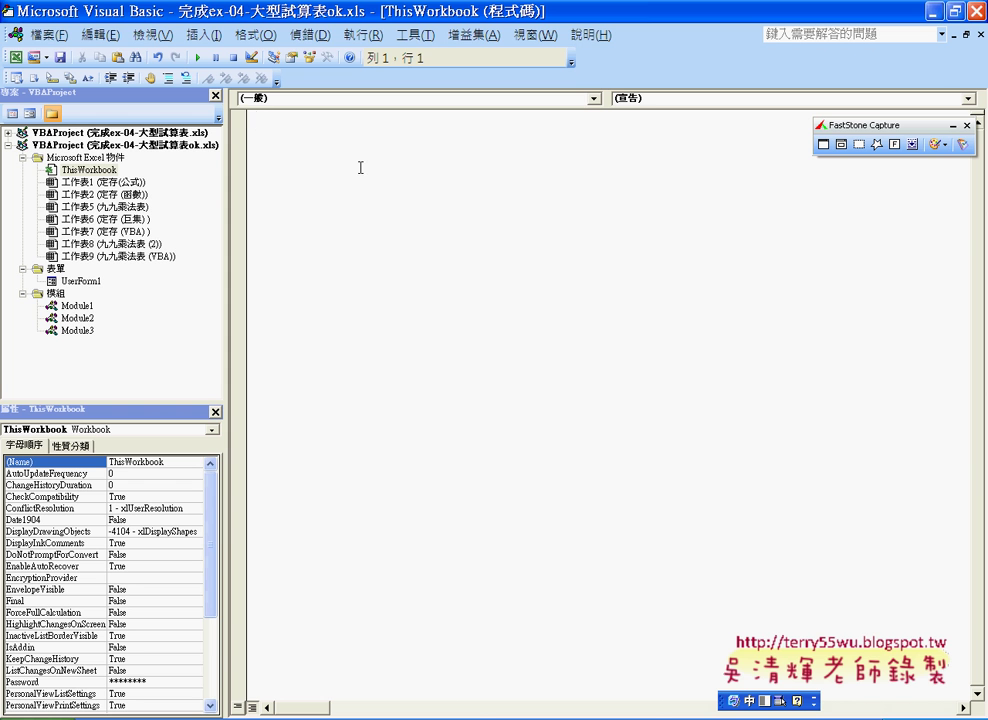
pyautogui.click(336, 99)
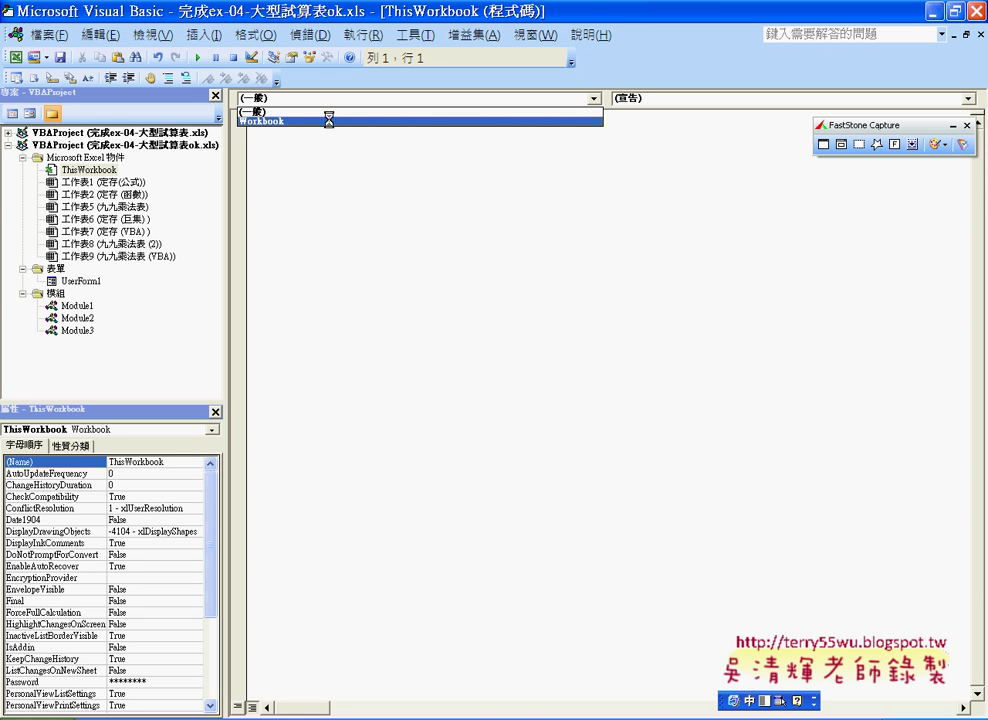
pyautogui.click(327, 121)
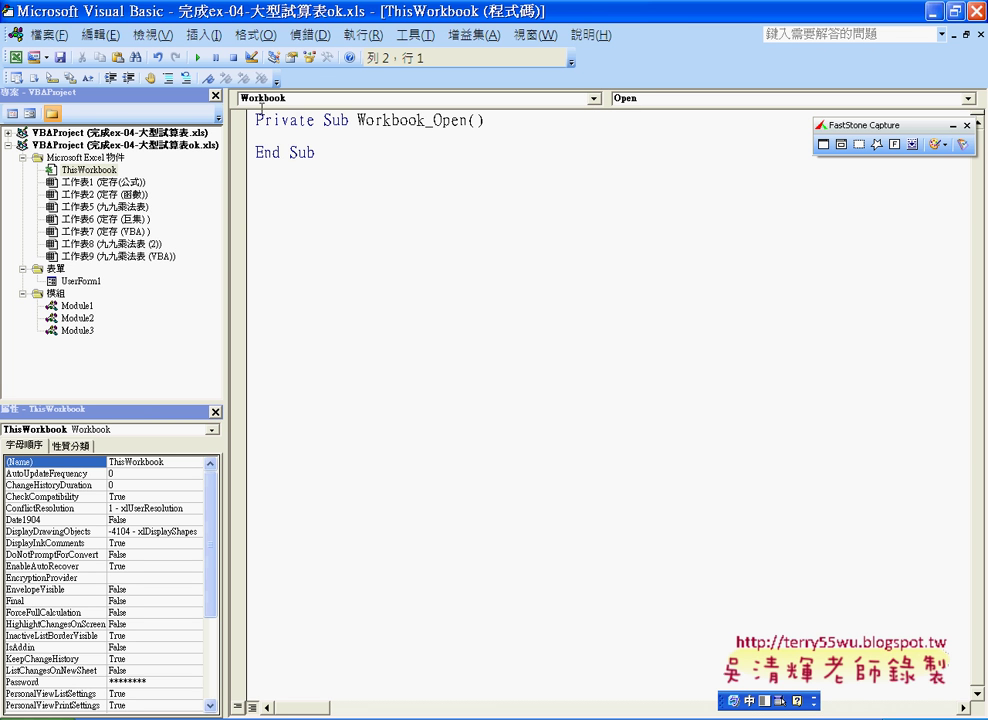
pyautogui.click(651, 100)
# - Add the indented line UserForm1.Show inside Workbook_Open and highlight it
pyautogui.moveTo(357, 120); pyautogui.dragTo(467, 120)
pyautogui.click(445, 129)
pyautogui.press('Tab')
pyautogui.write('m')
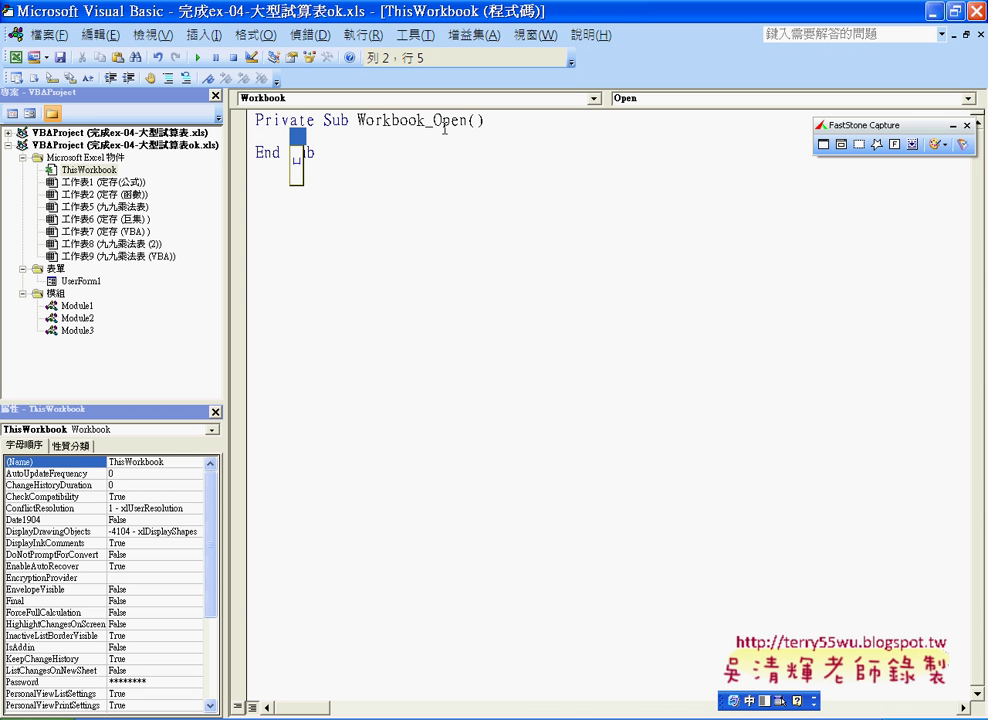
pyautogui.press('shift')
pyautogui.write('us')
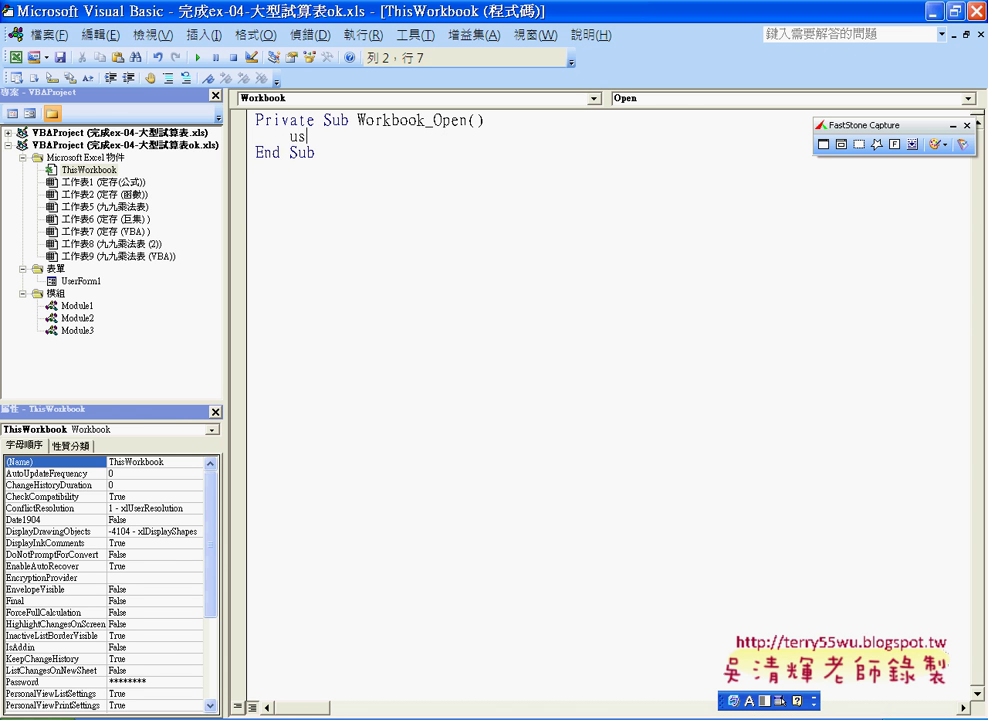
pyautogui.write('erfo')
pyautogui.write('rm1')
pyautogui.write('.')
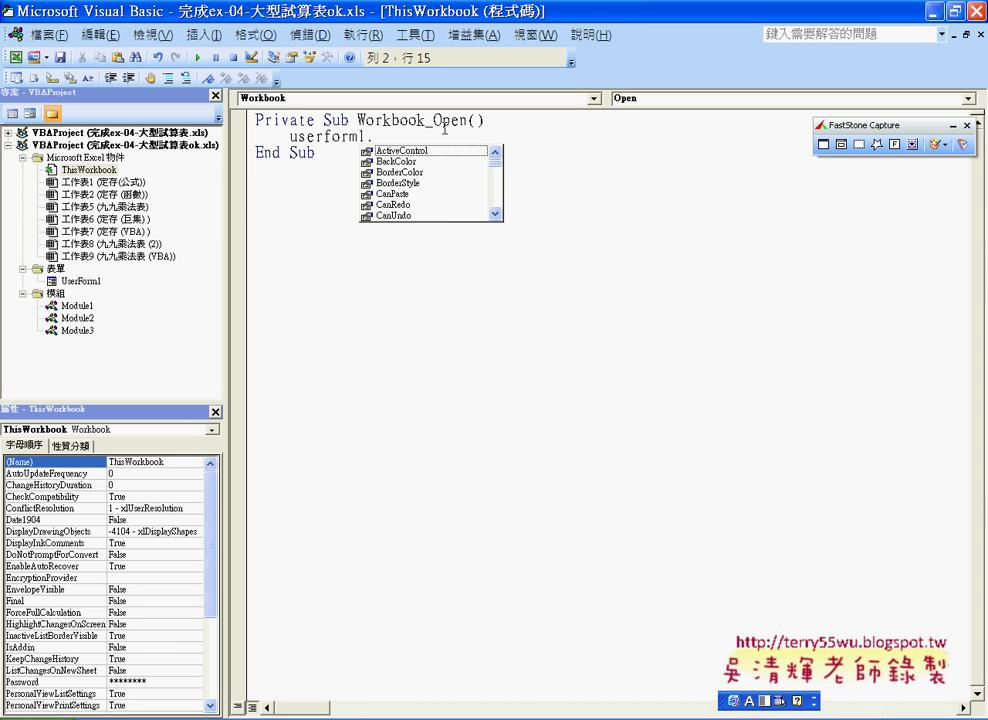
pyautogui.write('sh')
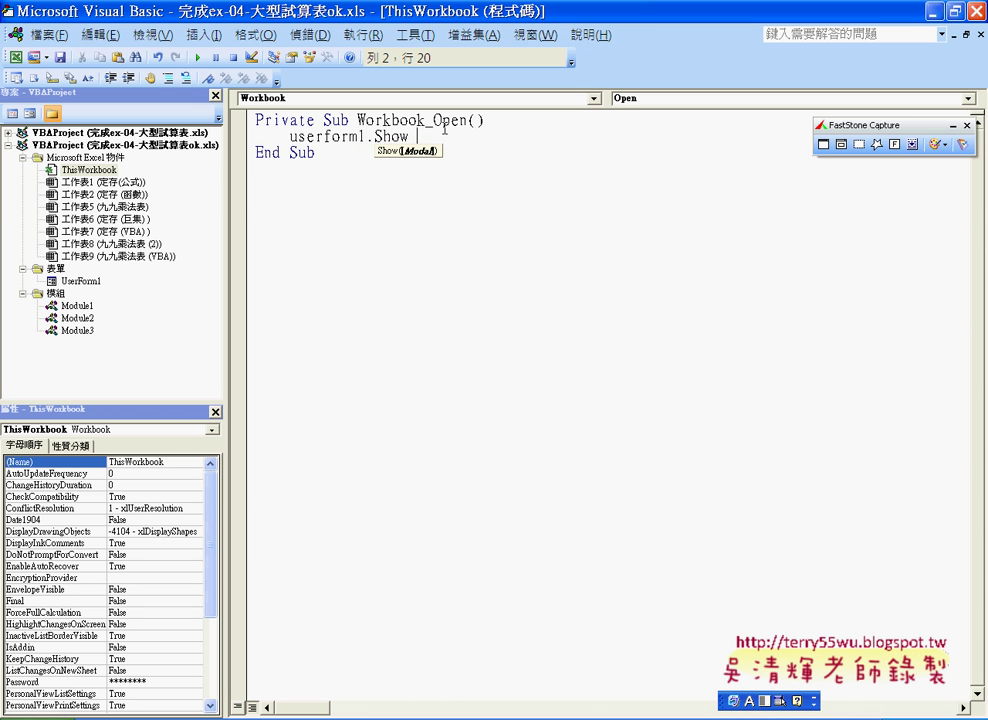
pyautogui.press('Down')
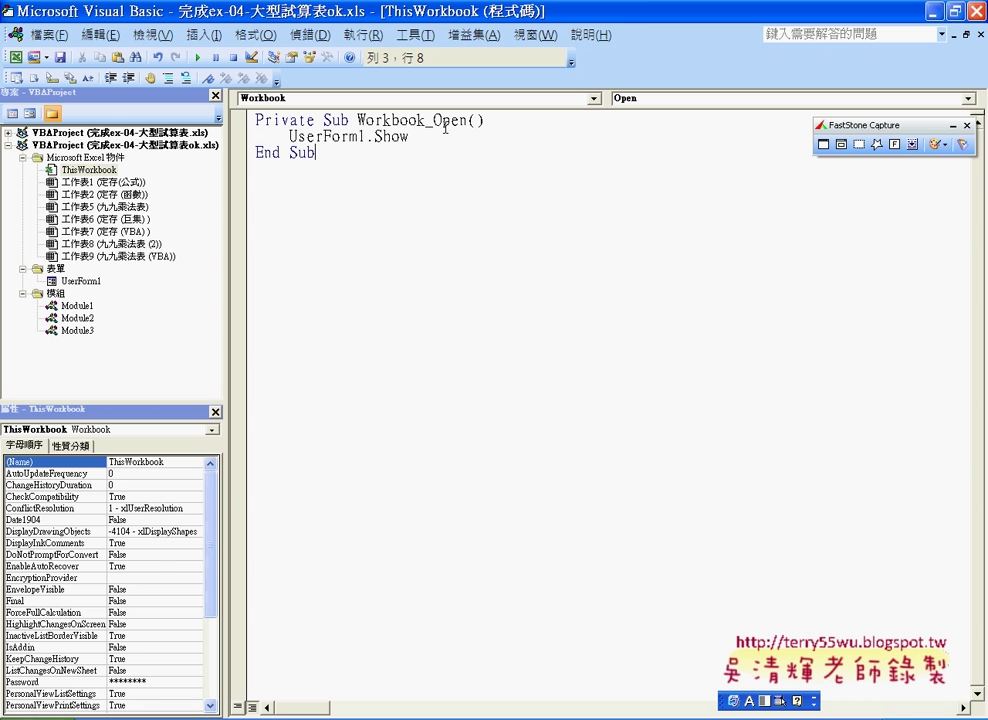
pyautogui.click(424, 134)
pyautogui.moveTo(426, 138); pyautogui.dragTo(289, 136)
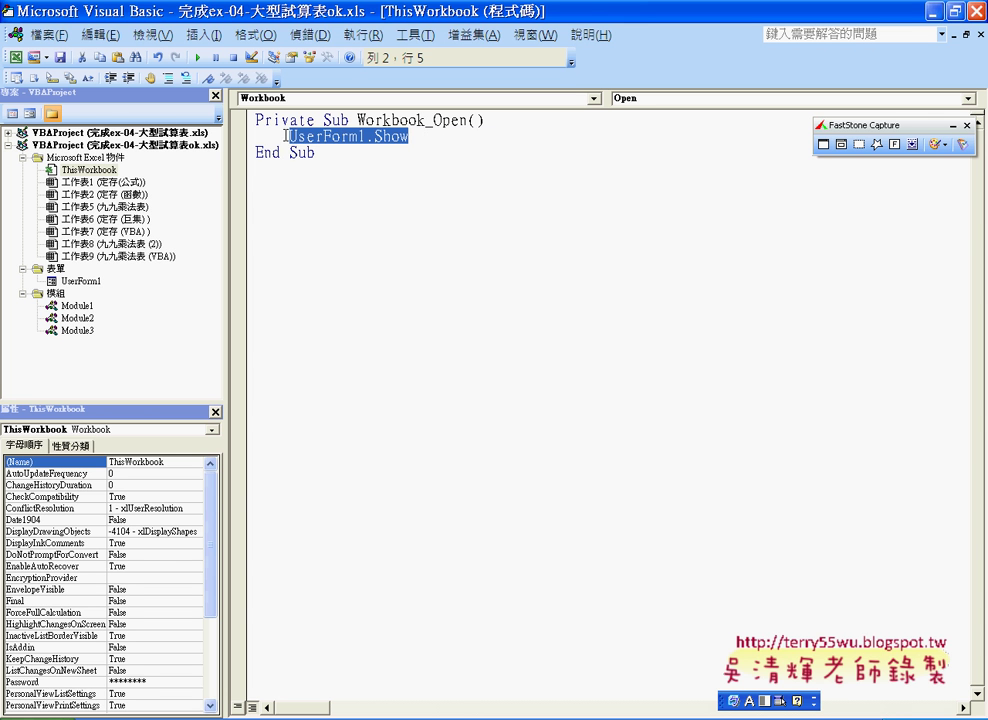
pyautogui.hotkey('ctrl', 'space')
# - Check the 定存(VBA) sheet tab name in Excel, then return to the editor
pyautogui.hotkey('alt', 'F11')
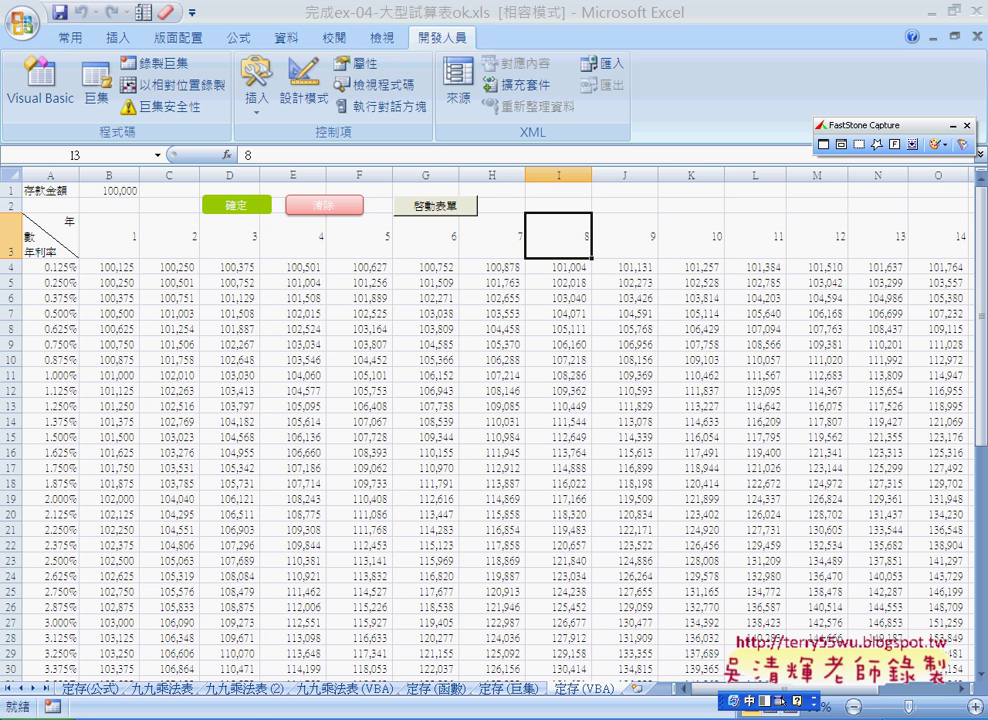
pyautogui.click(80, 689)
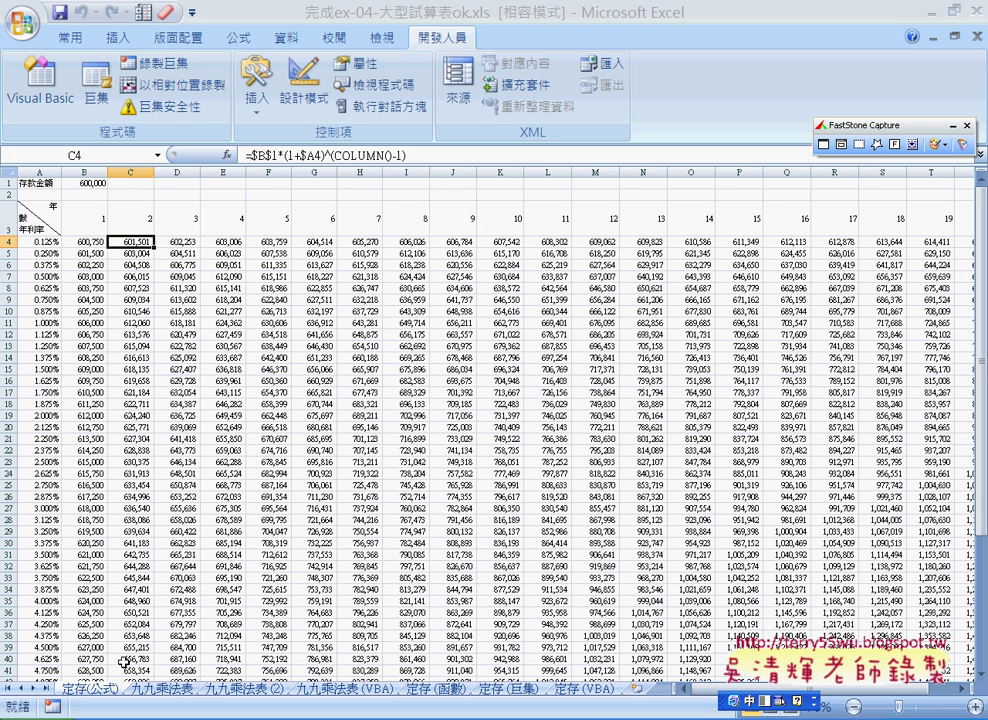
pyautogui.click(583, 690)
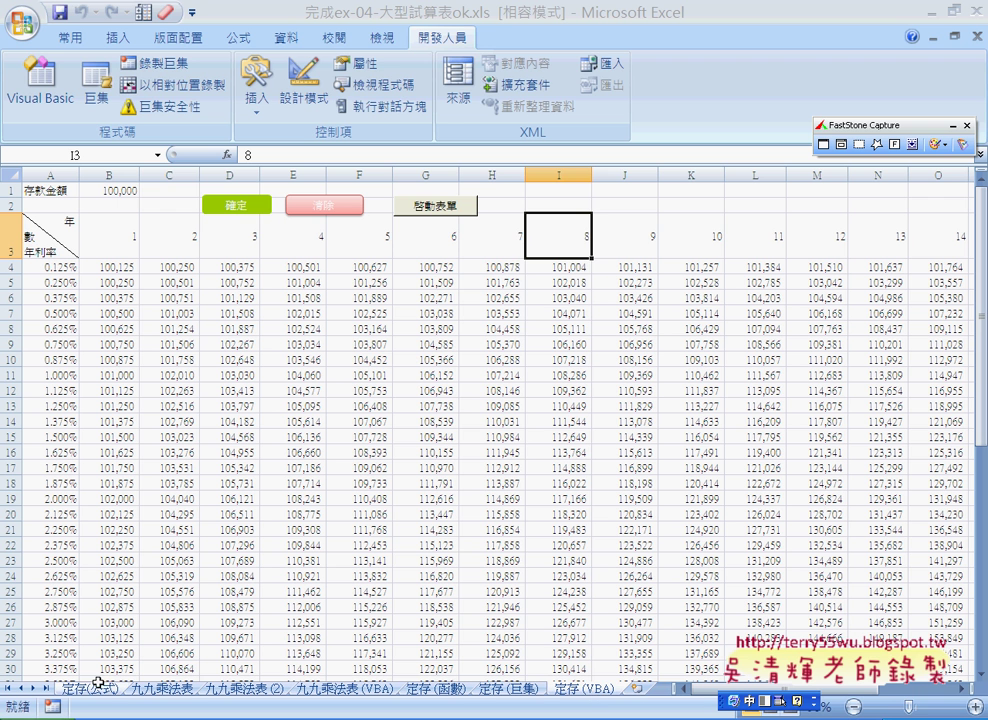
pyautogui.click(587, 692)
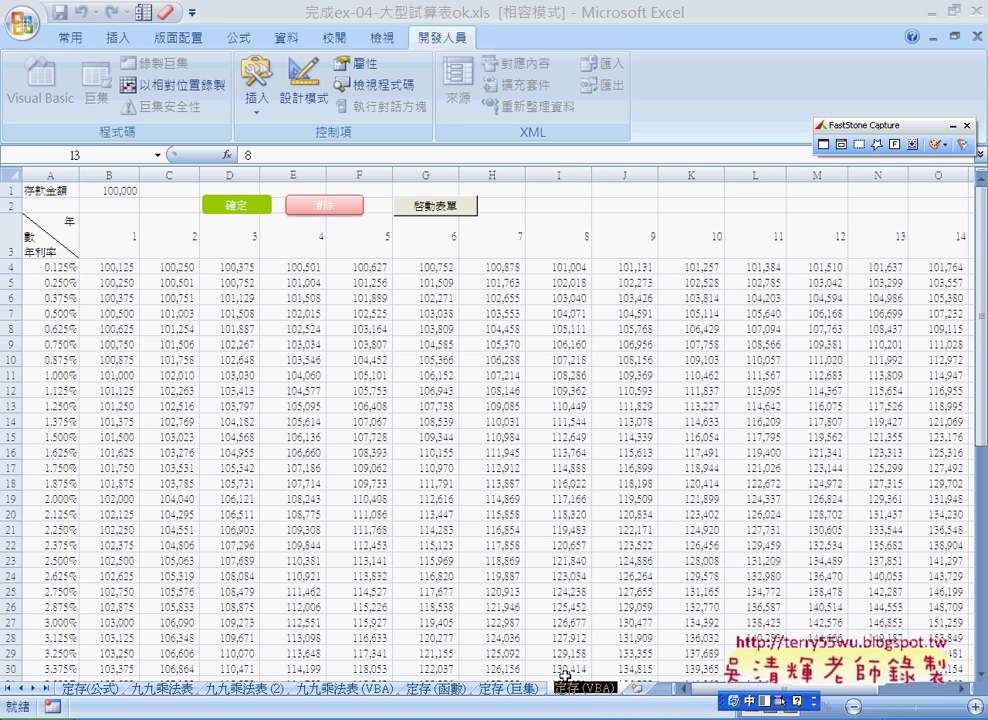
pyautogui.press('Return')
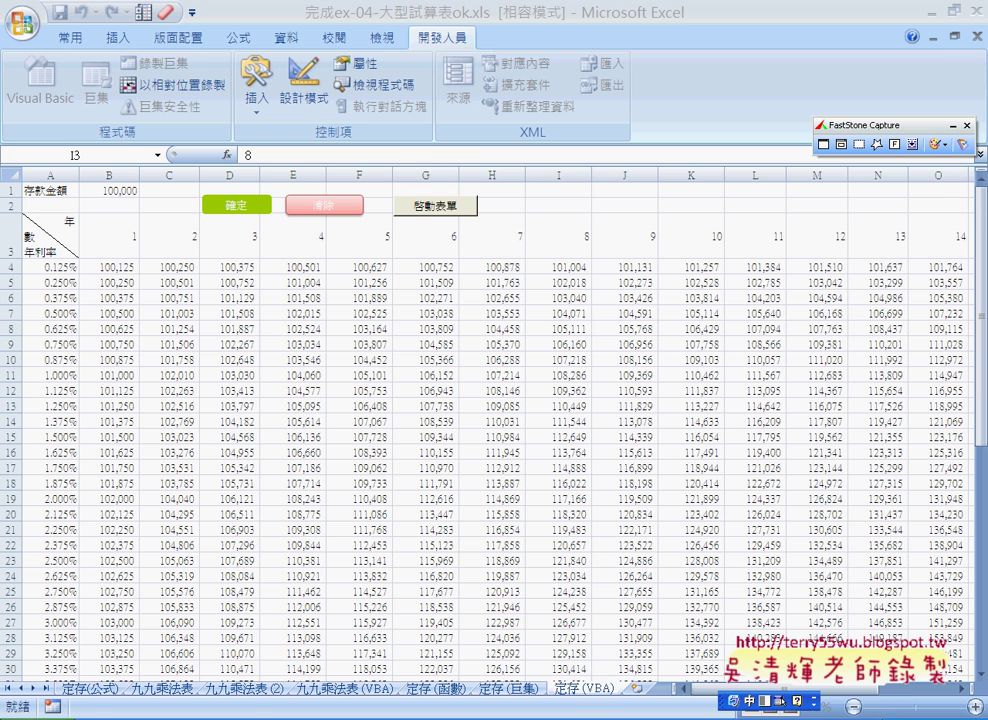
pyautogui.hotkey('alt', 'F11')
# - Add the statement Sheets(7).Select below UserForm1.Show and highlight it
pyautogui.click(442, 142)
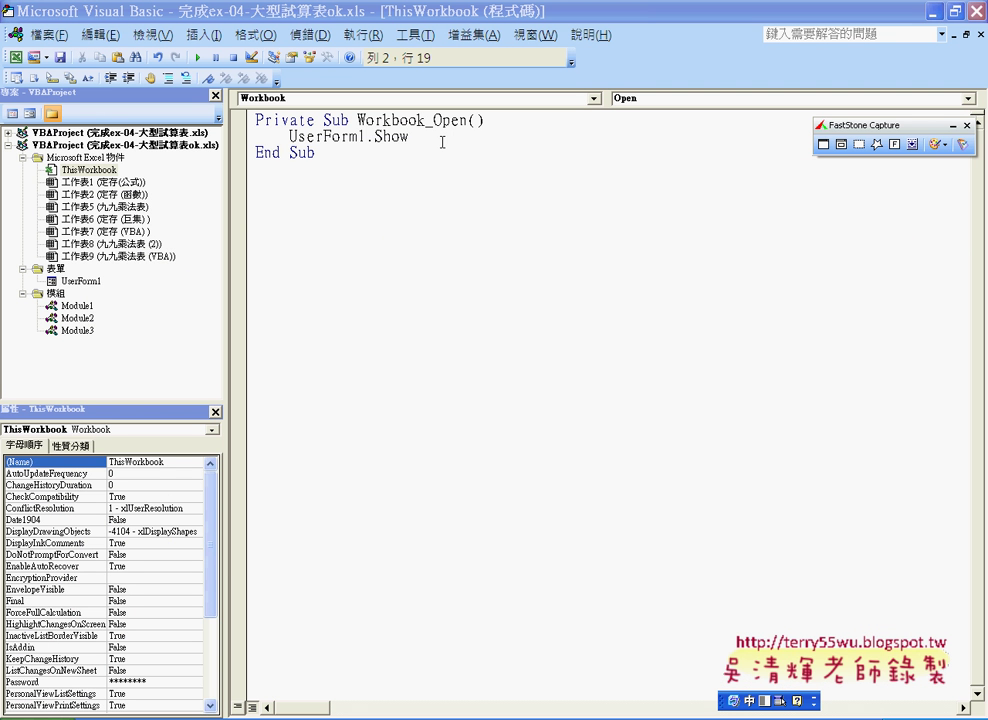
pyautogui.press('Return')
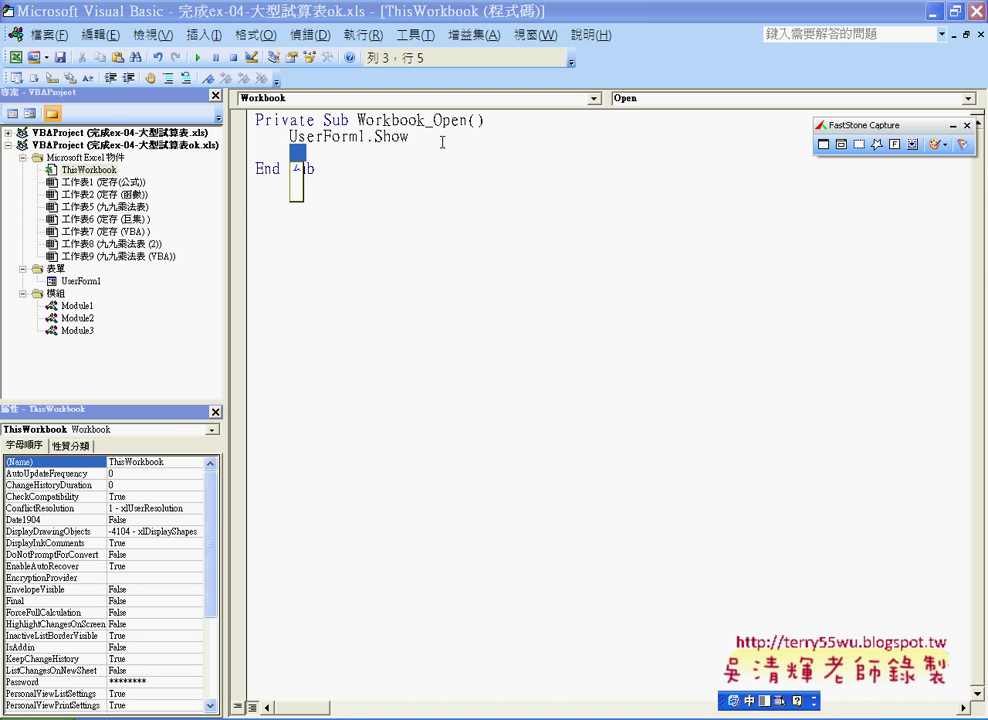
pyautogui.write('shee')
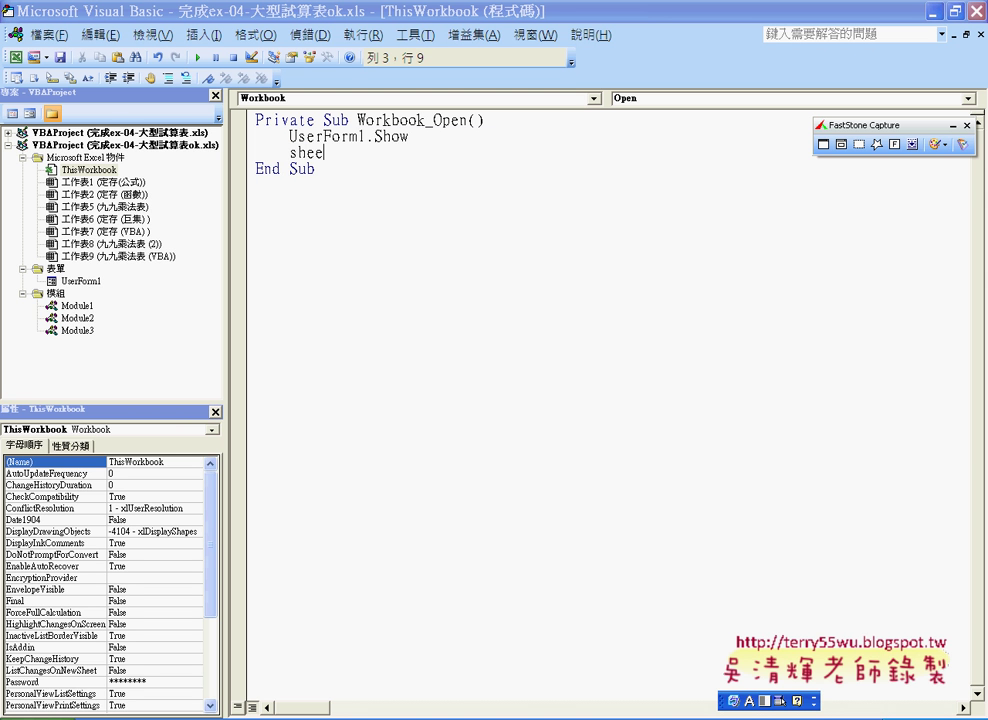
pyautogui.write('ts')
pyautogui.write('(')
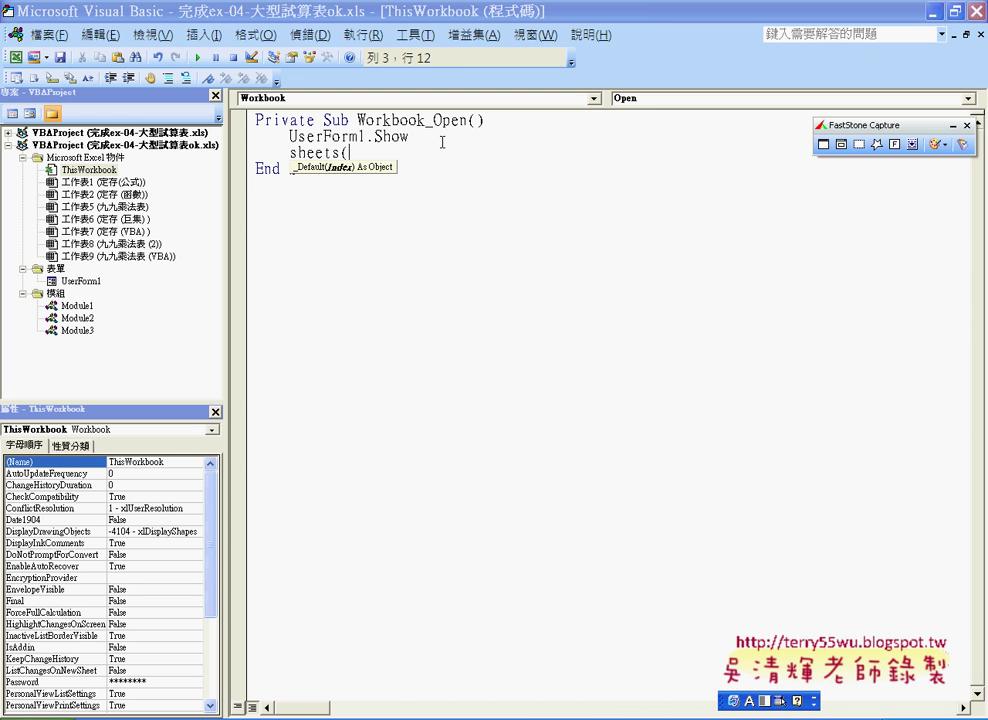
pyautogui.write('7')
pyautogui.write(')')
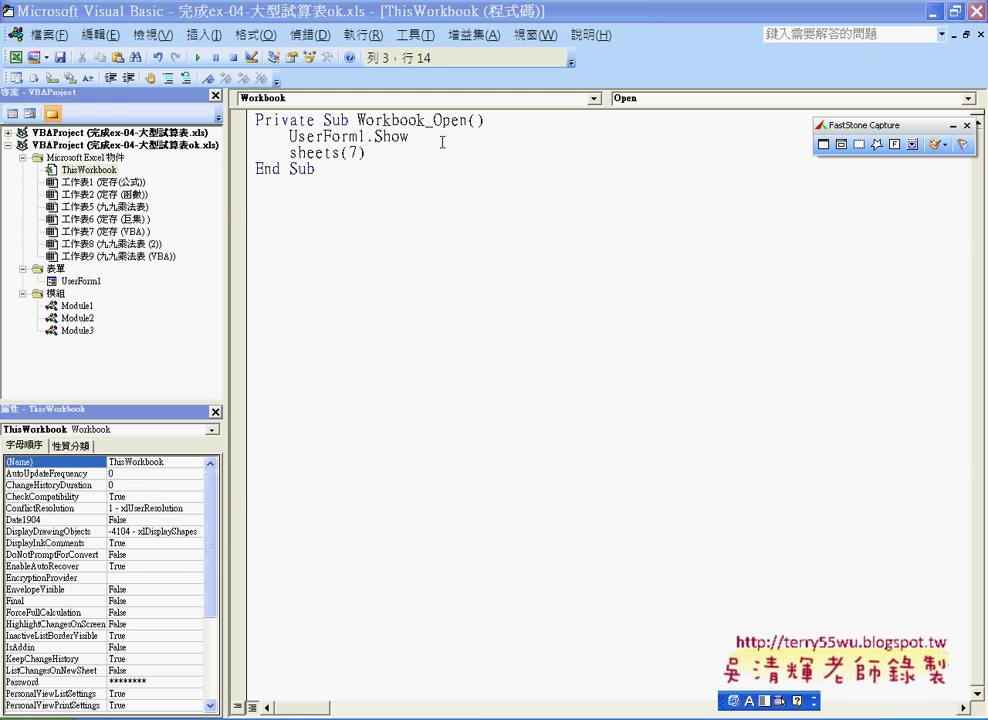
pyautogui.write('.sel')
pyautogui.write('ect')
pyautogui.click(316, 169)
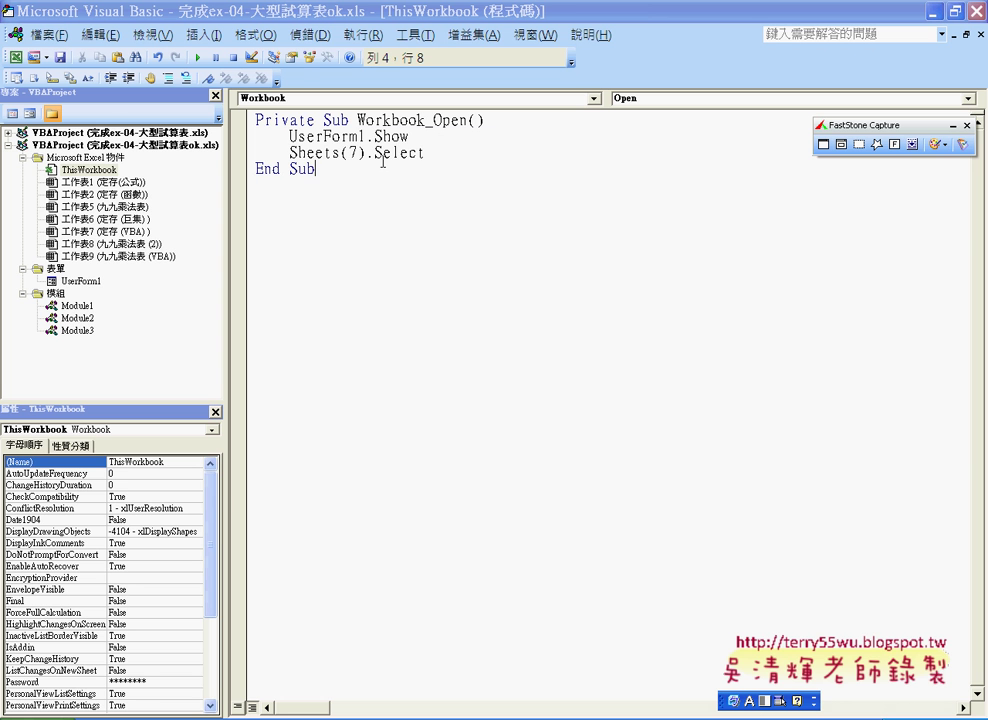
pyautogui.moveTo(289, 152); pyautogui.dragTo(427, 153)
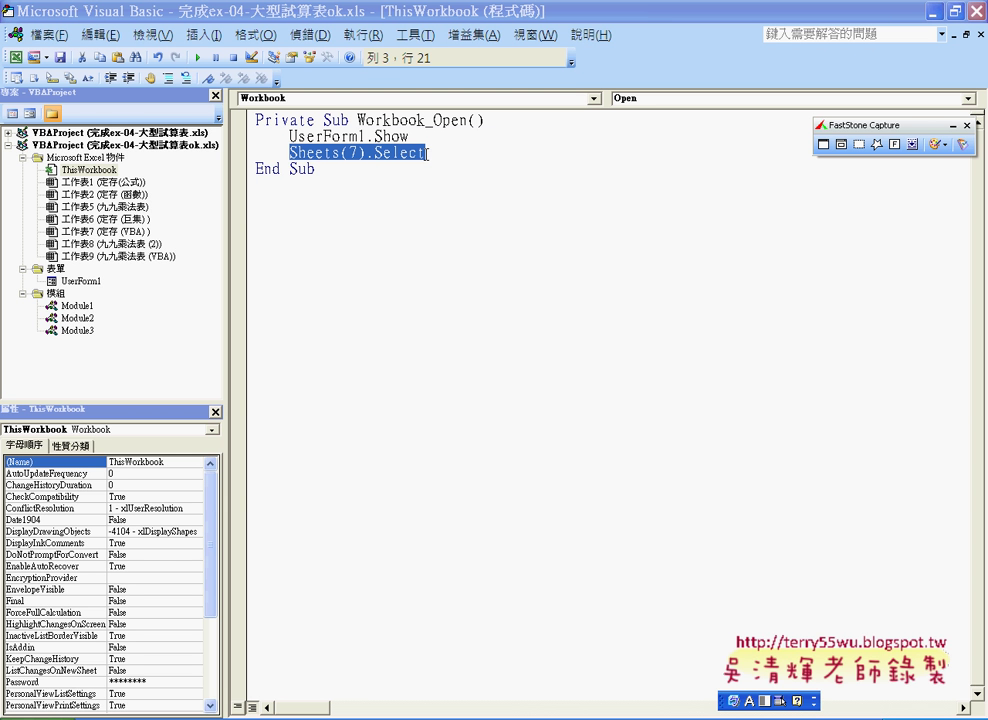
pyautogui.click(291, 153)
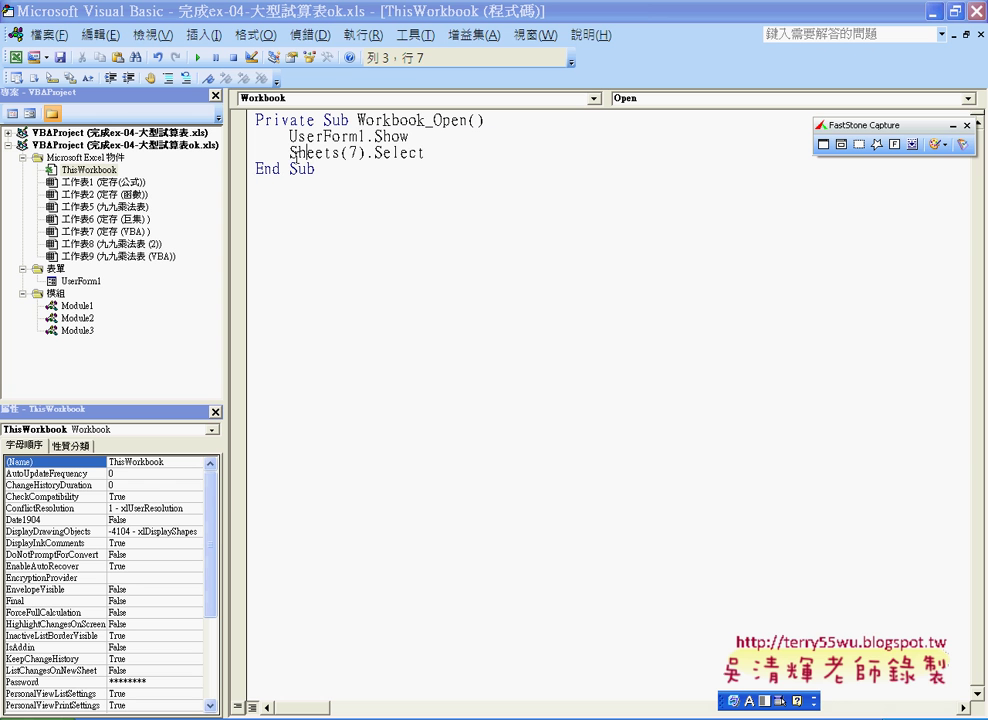
pyautogui.moveTo(290, 153); pyautogui.dragTo(427, 154)
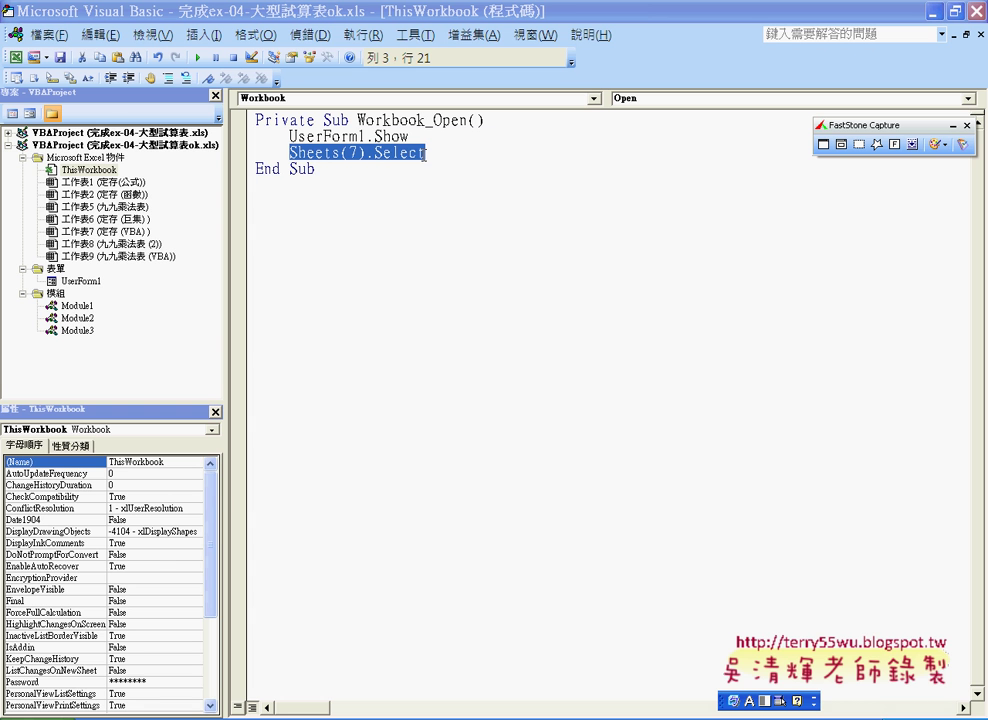
# - Insert a blank line below the Sheets(7).Select statement
pyautogui.click(439, 152)
pyautogui.press('Return')
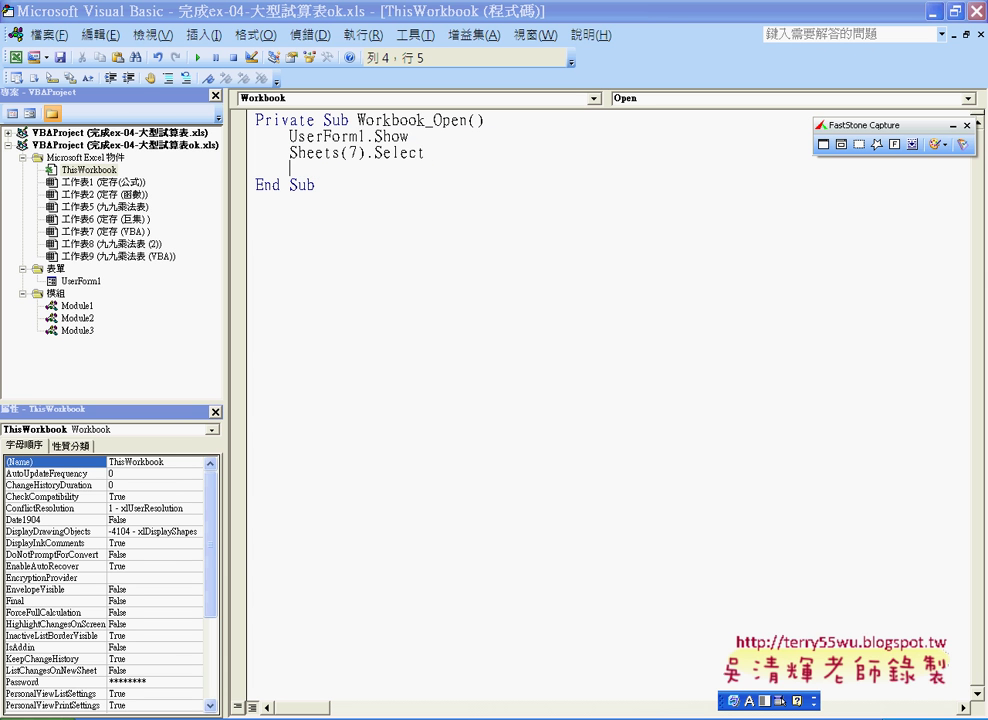
pyautogui.press('Up')
pyautogui.write("'")
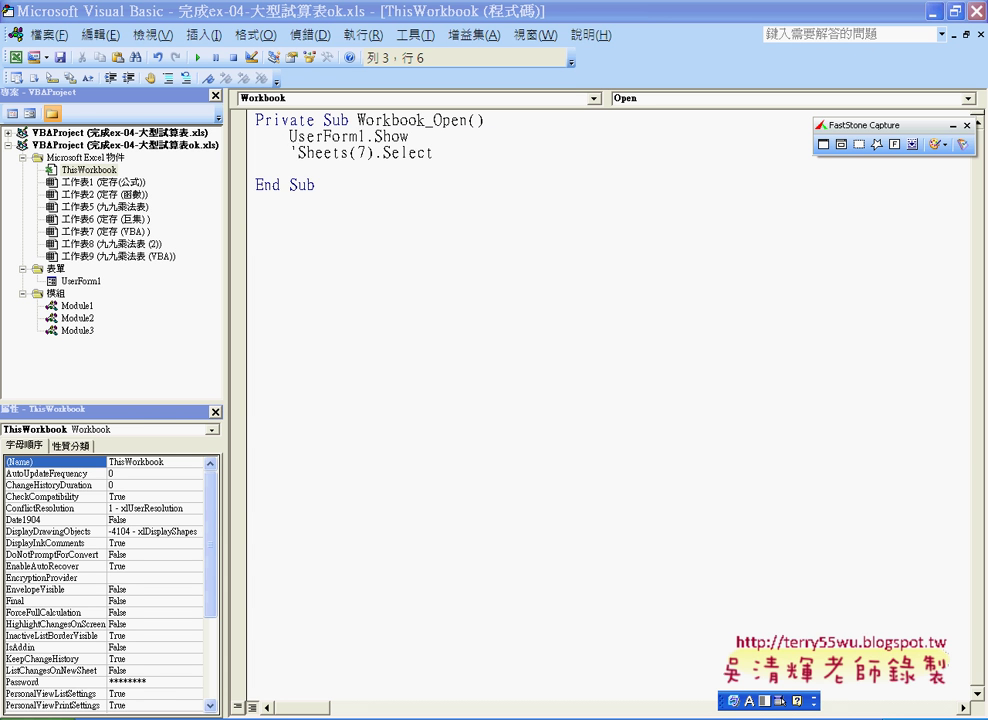
pyautogui.press('BackSpace')
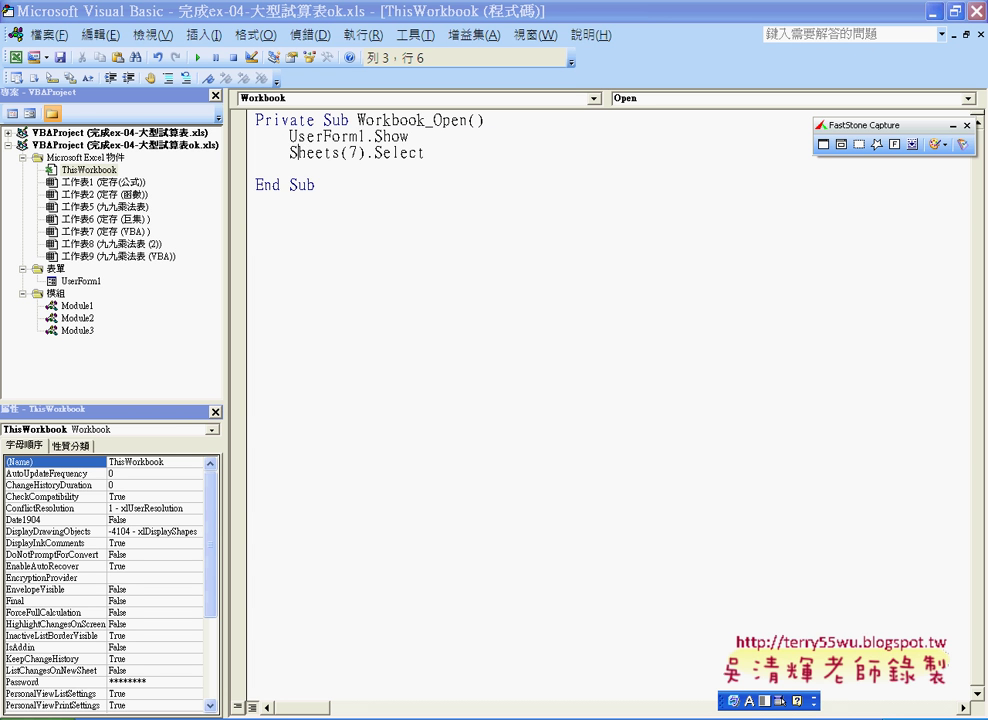
# - Replace the 7 in Sheets(7) with the quoted sheet name "定存 (VBA)"
pyautogui.click(341, 152)
pyautogui.press('Right')
pyautogui.press('Delete')
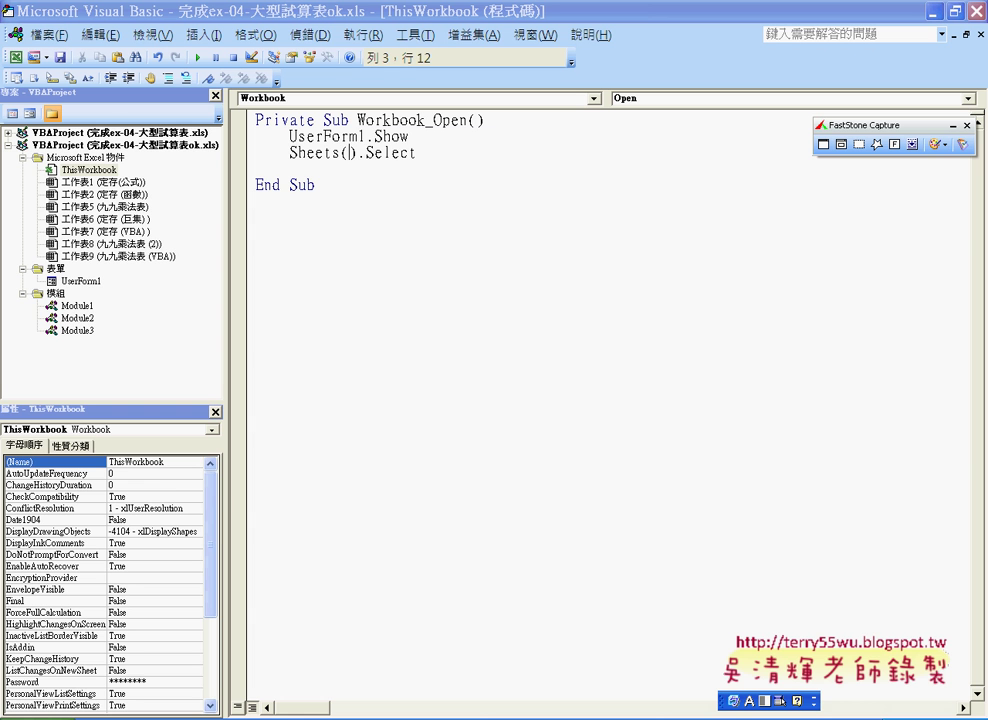
pyautogui.write('""')
pyautogui.press('Left')
pyautogui.write('定存 (VBA)')
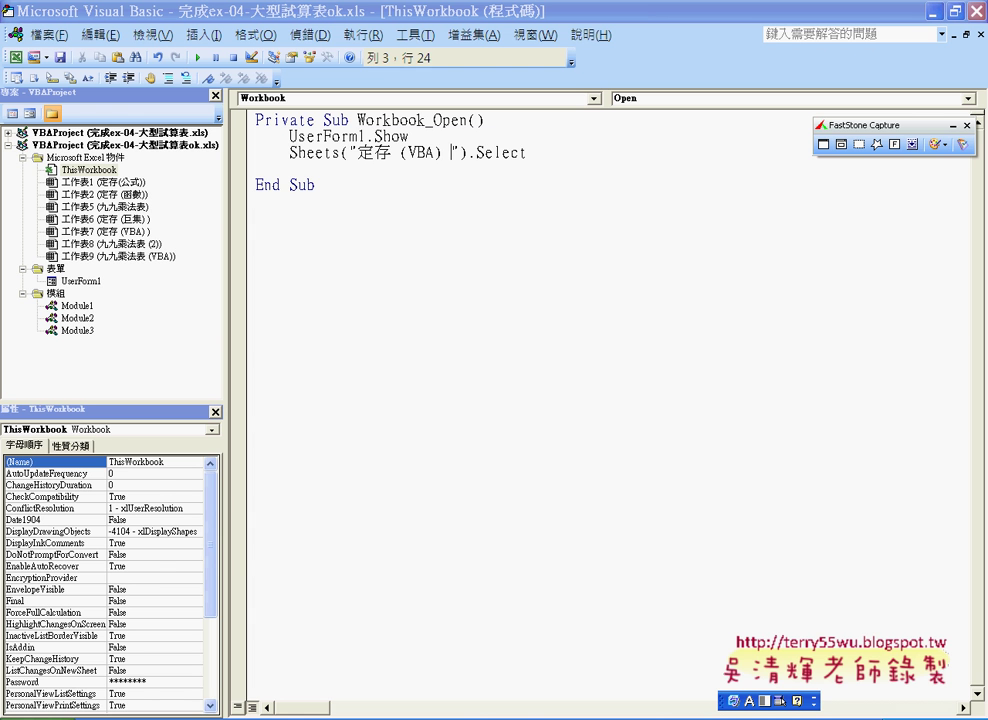
pyautogui.press('Left')
pyautogui.press('Right')
pyautogui.click(598, 715)
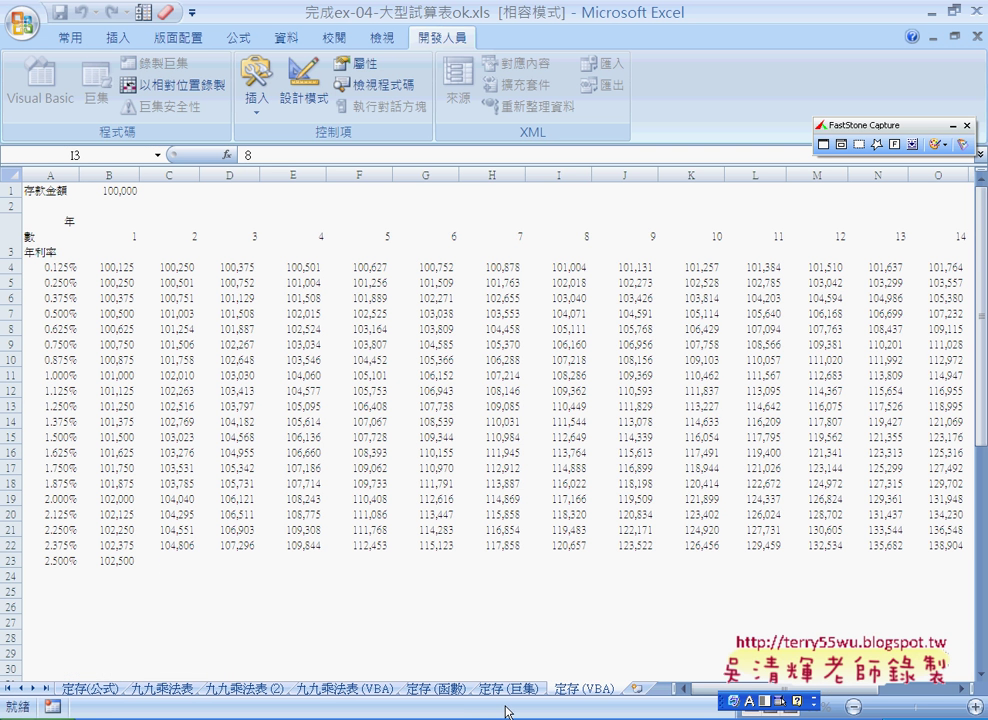
pyautogui.rightClick(598, 690)
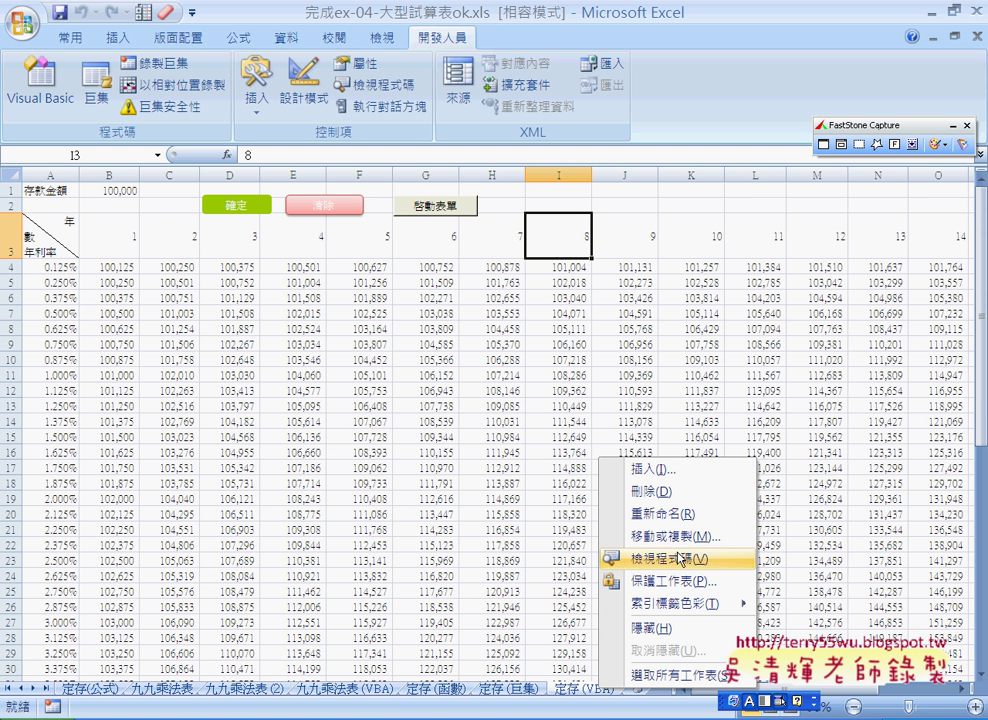
pyautogui.click(662, 513)
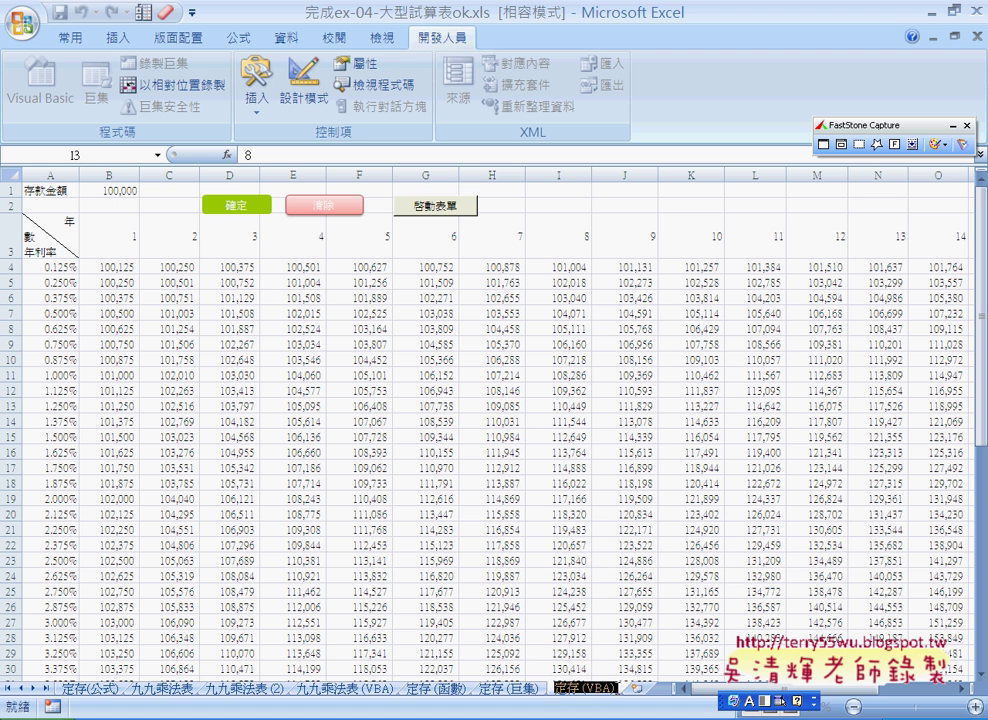
pyautogui.press('Return')
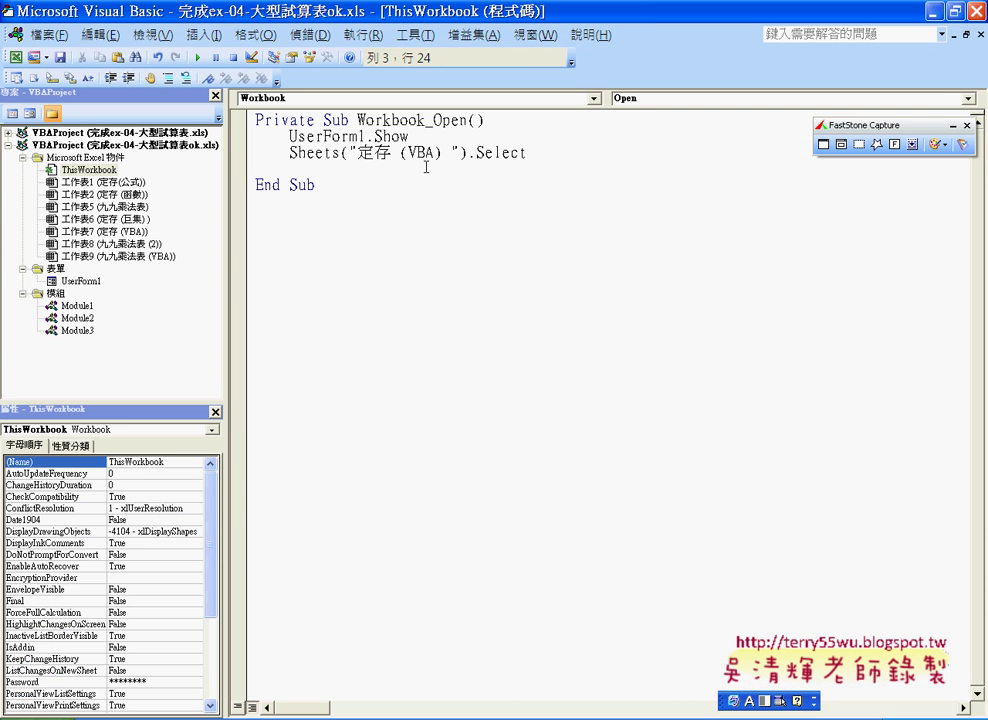
# - Remove the trailing space so the line reads Sheets("定存 (VBA)").Select
pyautogui.moveTo(444, 151); pyautogui.dragTo(453, 150)
pyautogui.write('"')
pyautogui.click(406, 214)
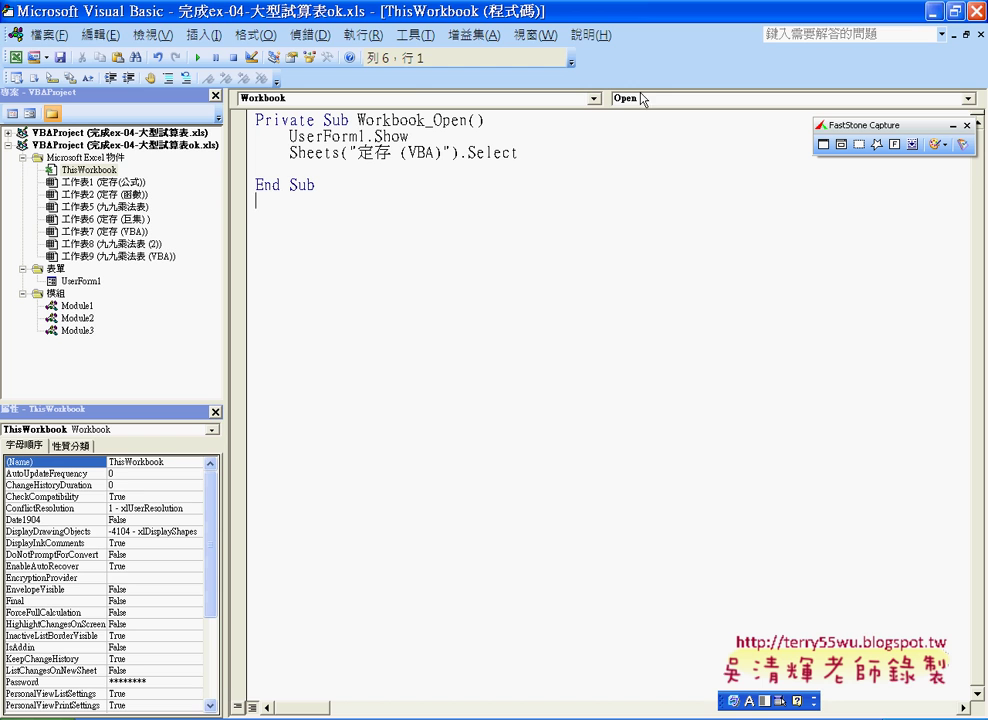
# - Close the editor and the workbook, saving changes to ok.xls
pyautogui.click(958, 13)
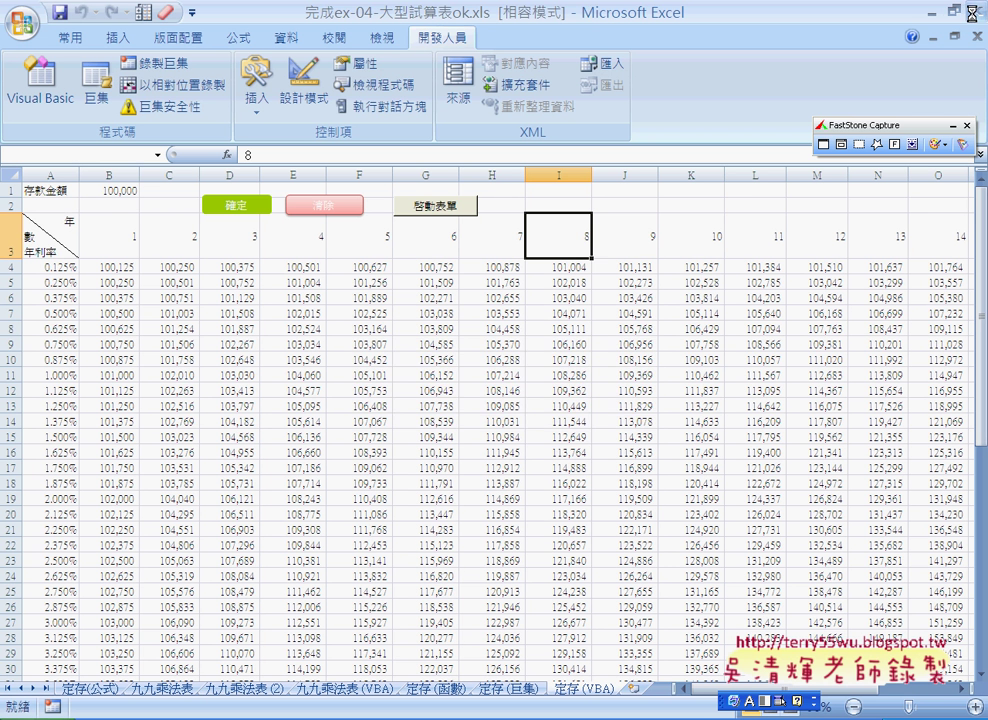
pyautogui.click(975, 10)
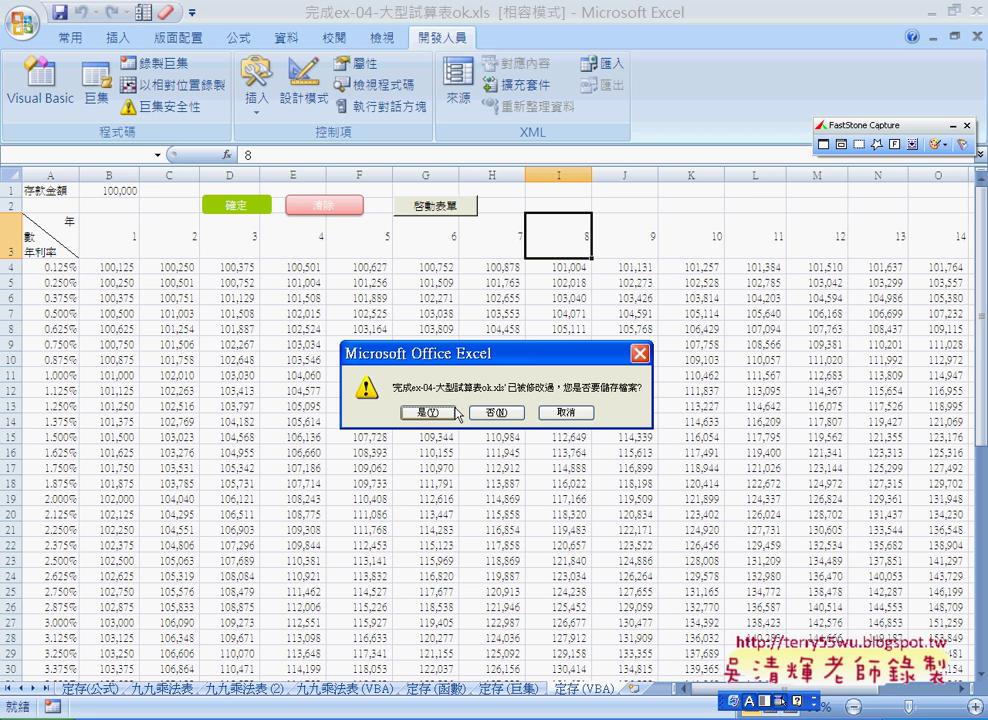
pyautogui.click(420, 412)
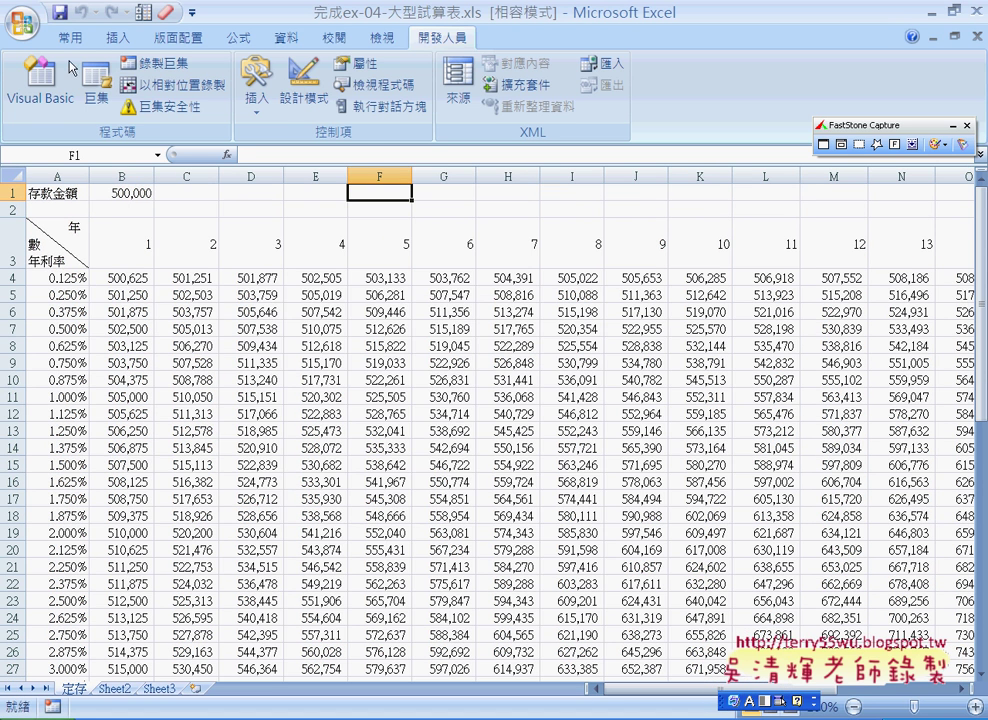
# - Reopen 完成ex-04-大型試算表ok.xls from recent documents and move the 輸入金額 form aside
pyautogui.click(23, 27)
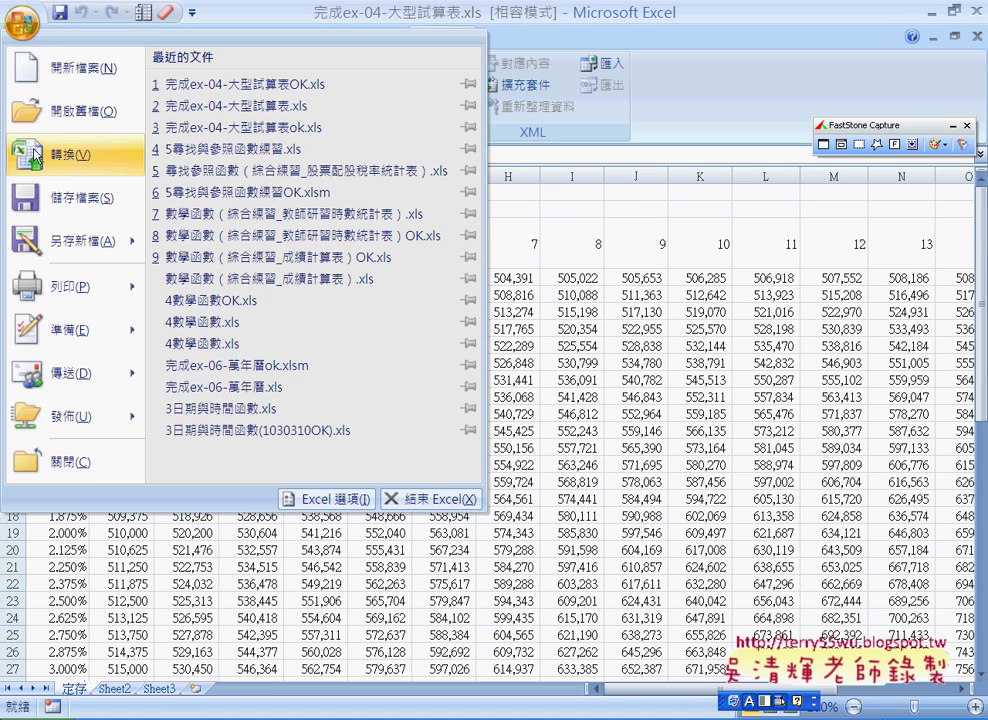
pyautogui.click(305, 85)
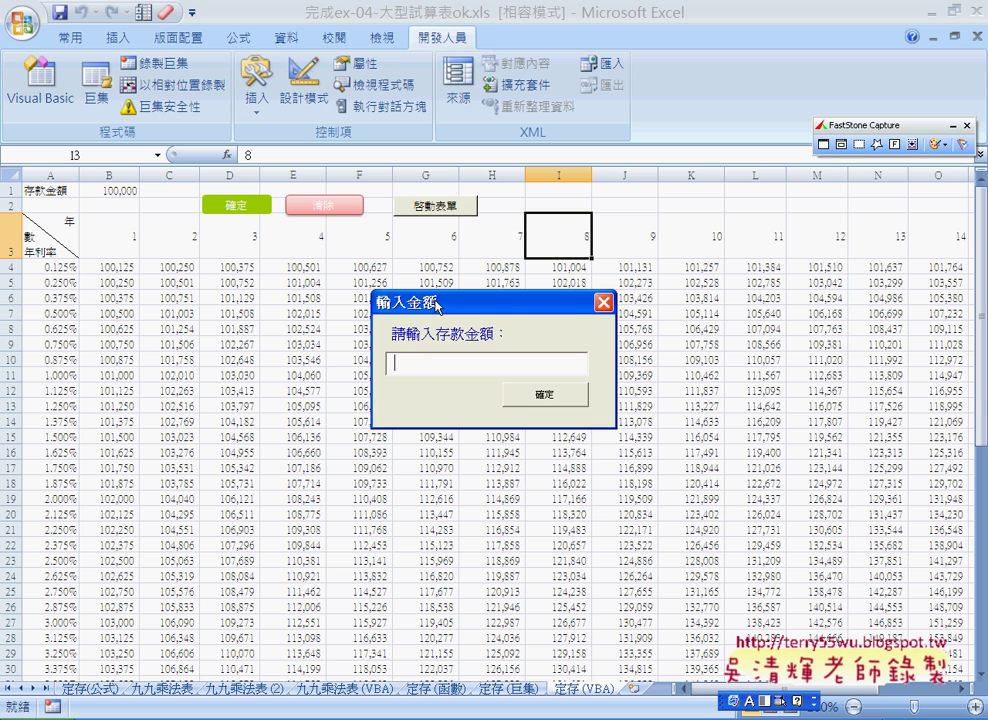
pyautogui.moveTo(444, 307)
pyautogui.mouseDown()
pyautogui.moveTo(382, 233)
pyautogui.moveTo(400, 240)
pyautogui.mouseUp()
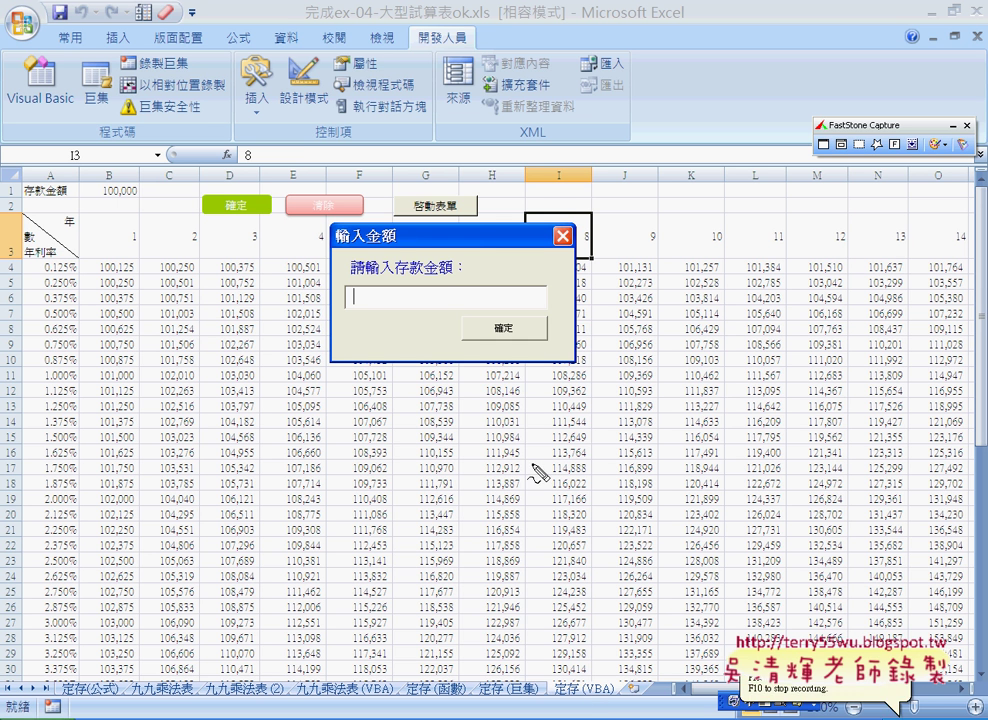
pyautogui.moveTo(470, 395); pyautogui.dragTo(445, 398)
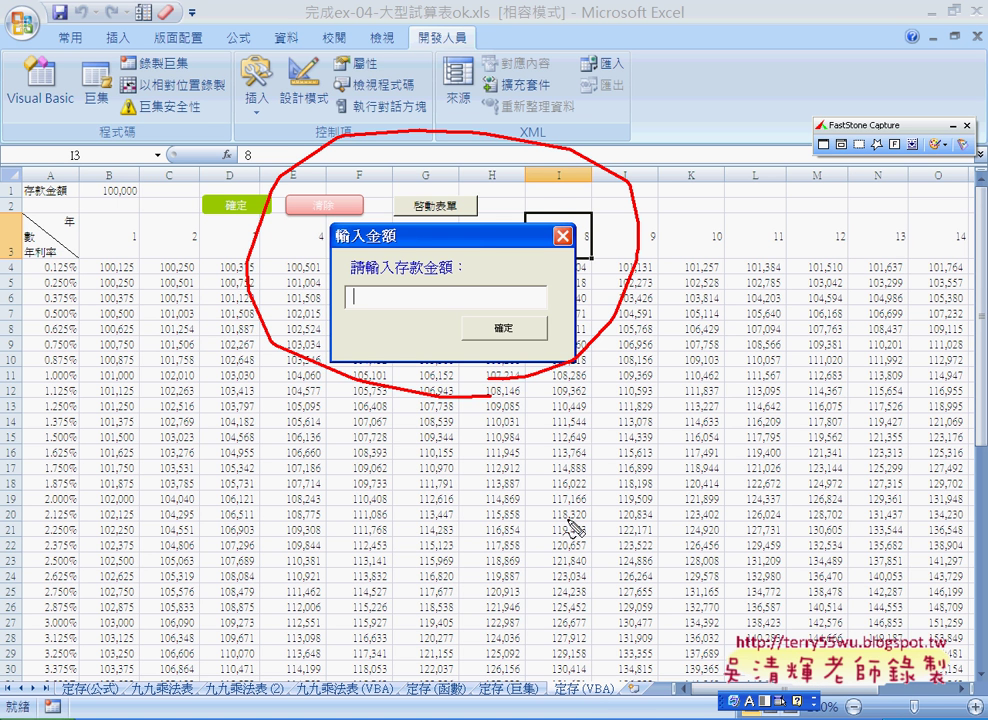
pyautogui.moveTo(598, 704); pyautogui.dragTo(600, 712)
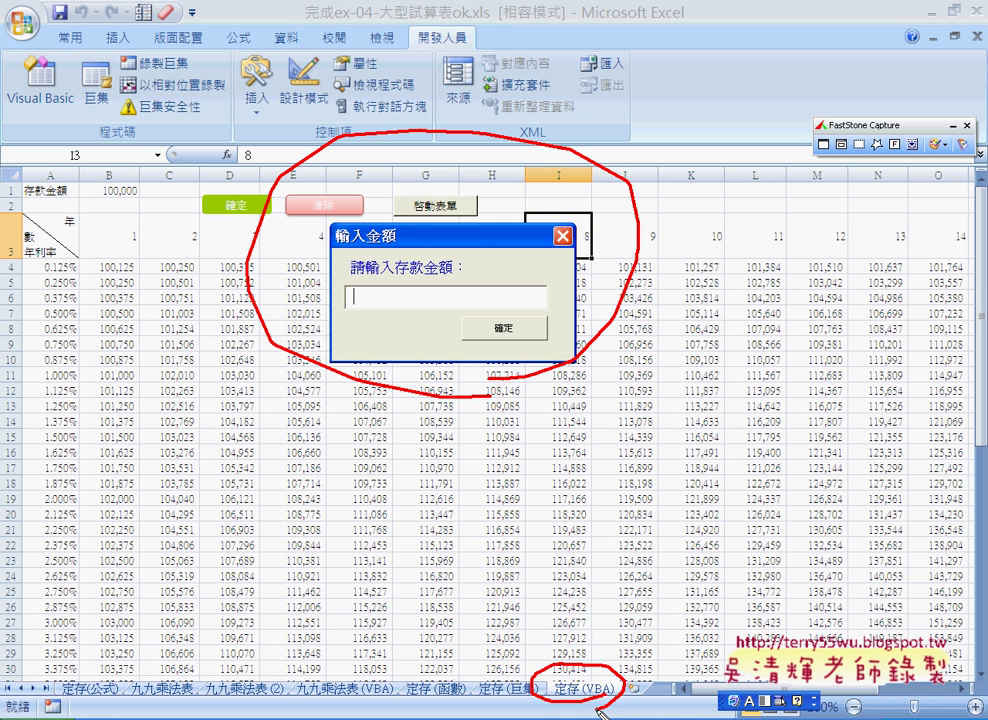
pyautogui.moveTo(568, 380); pyautogui.dragTo(606, 628)
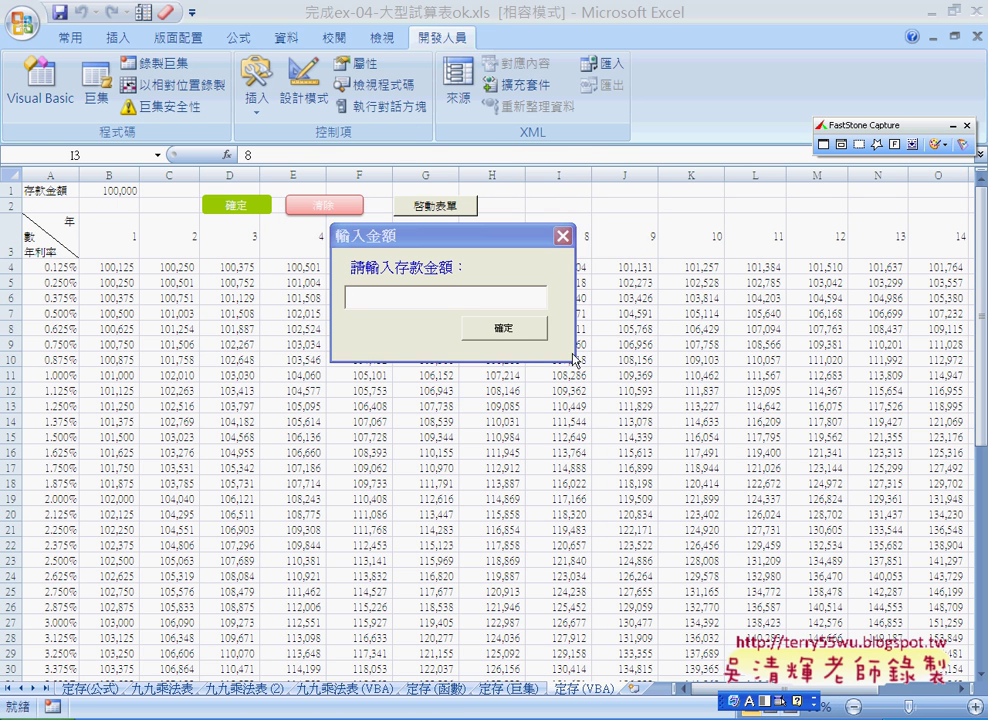
# - Dismiss the 輸入金額 form and reopen ThisWorkbook's Workbook_Open code, selecting its two statements
pyautogui.press('Escape')
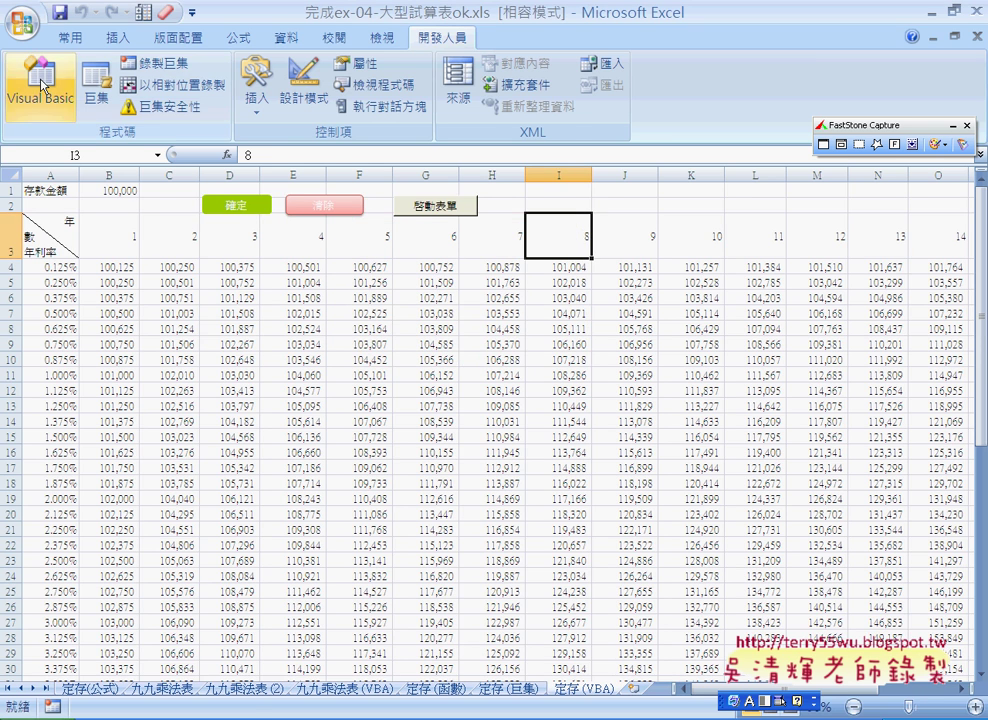
pyautogui.click(42, 88)
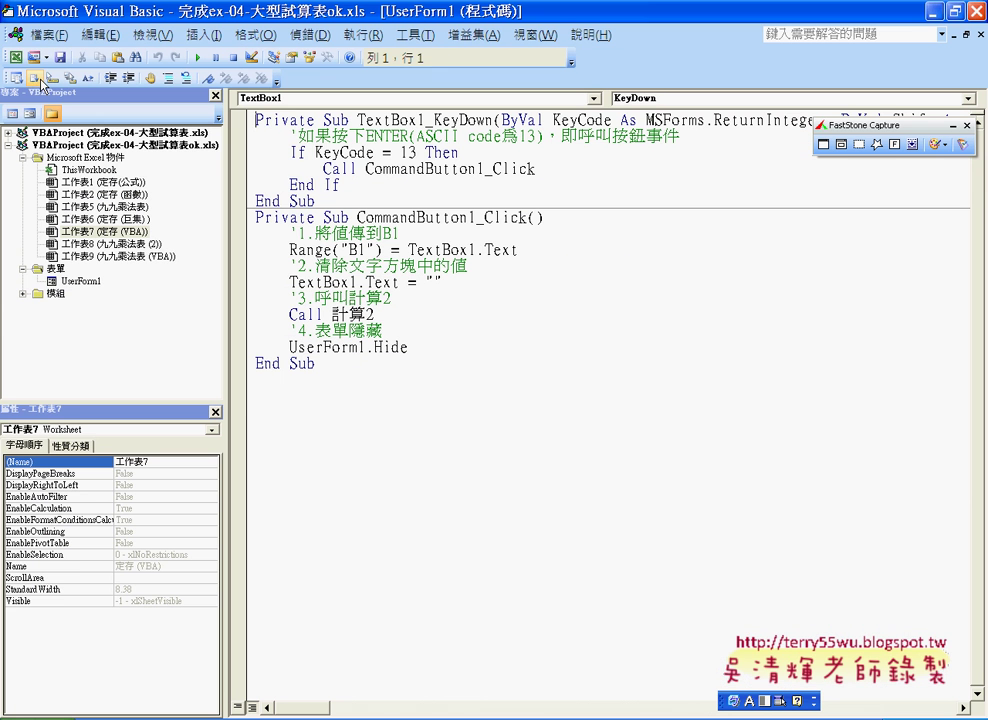
pyautogui.click(104, 170)
pyautogui.doubleClick(84, 170)
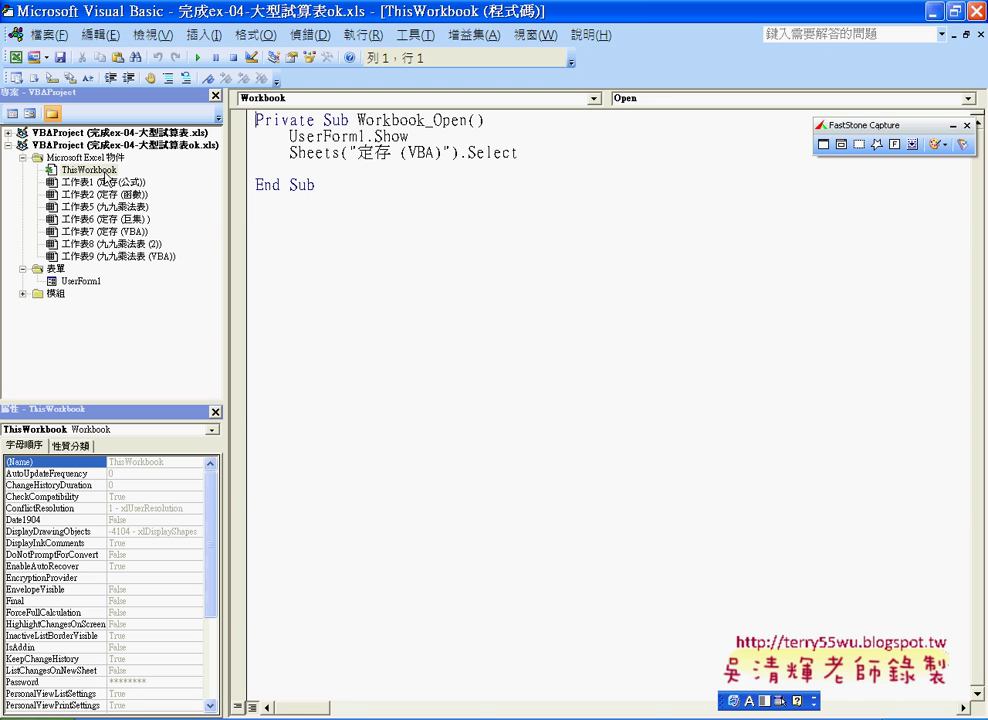
pyautogui.click(316, 100)
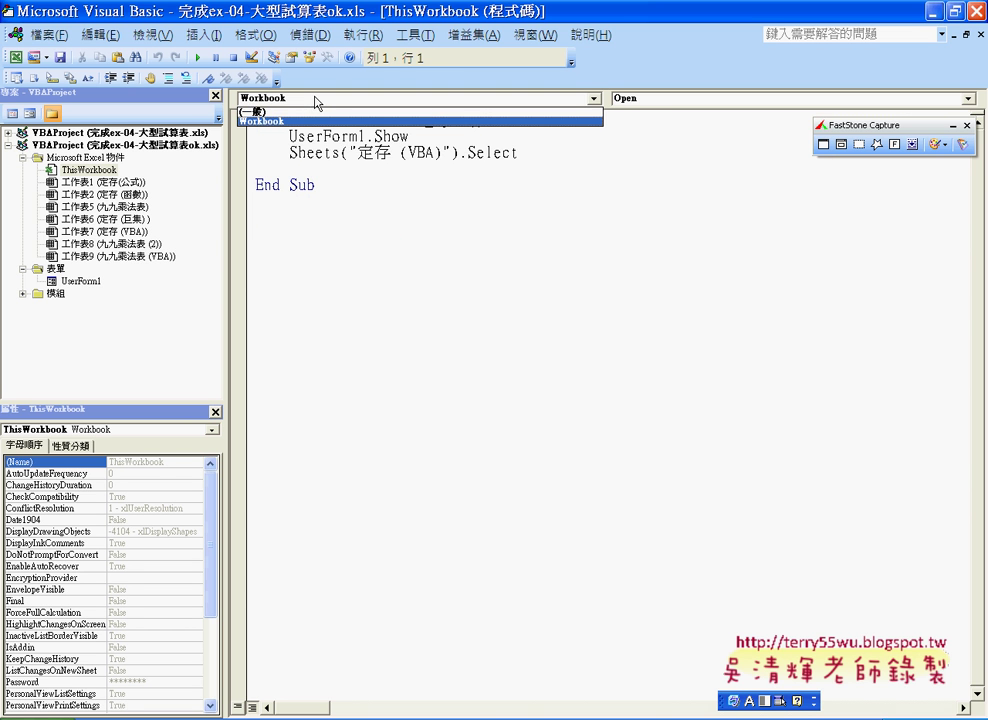
pyautogui.click(316, 100)
pyautogui.moveTo(503, 172); pyautogui.dragTo(254, 131)
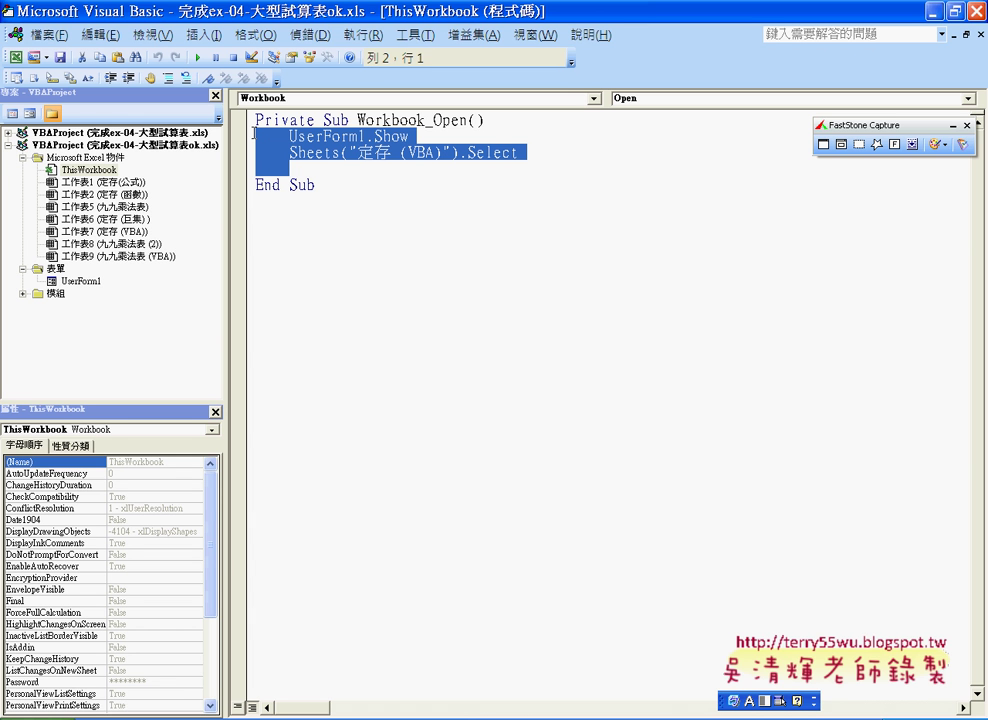